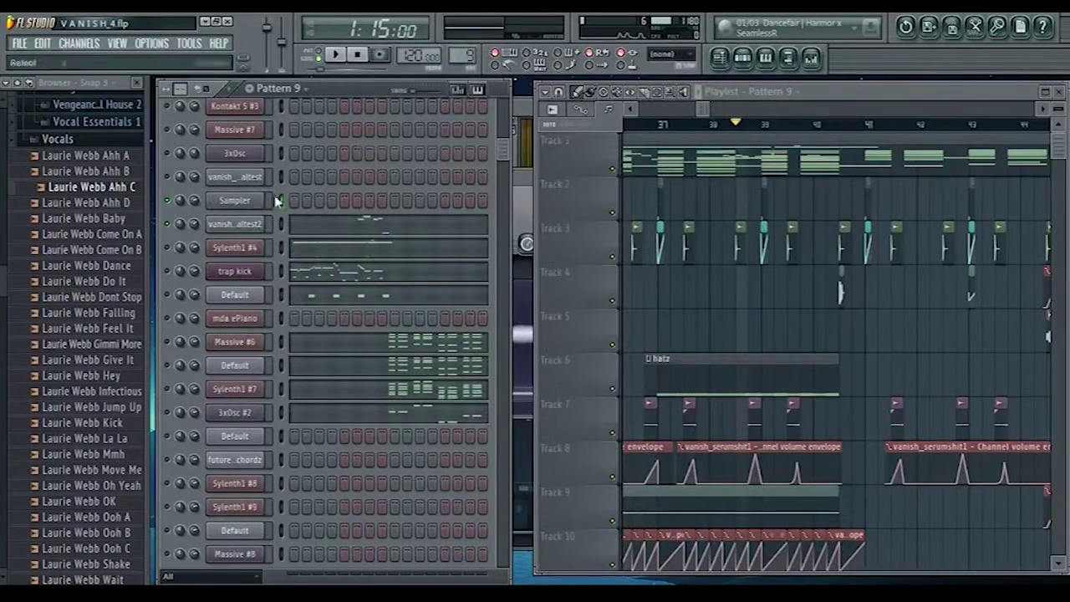
Preview the Laurie Webb Ahh C vocal sample and load Edison into the second effect slot of mixer Insert 96
{"action": "left_click", "coordinate": [228, 202]}
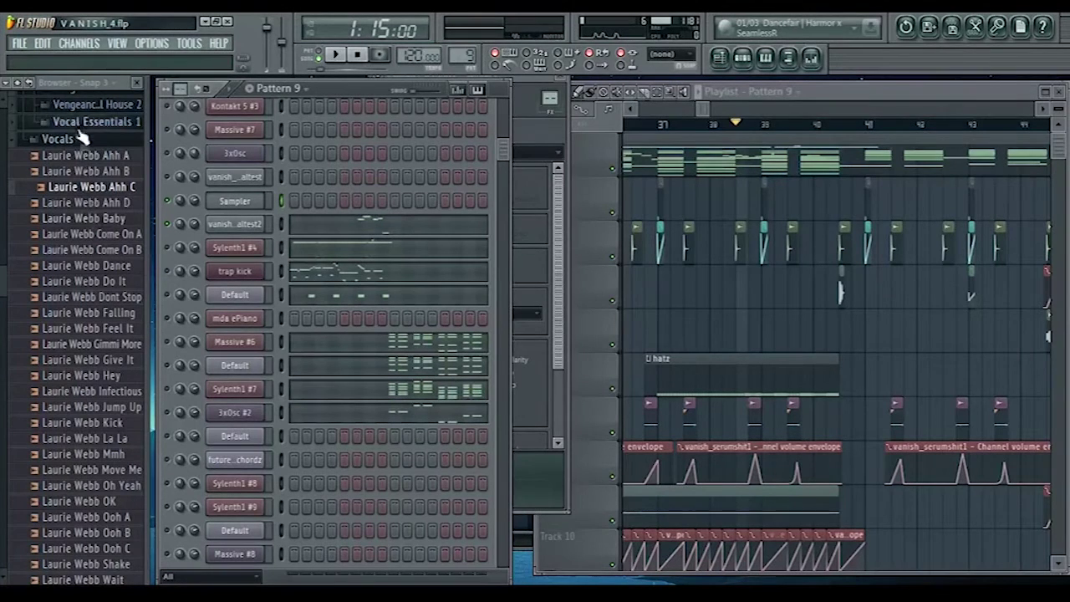
{"action": "left_click", "coordinate": [98, 194]}
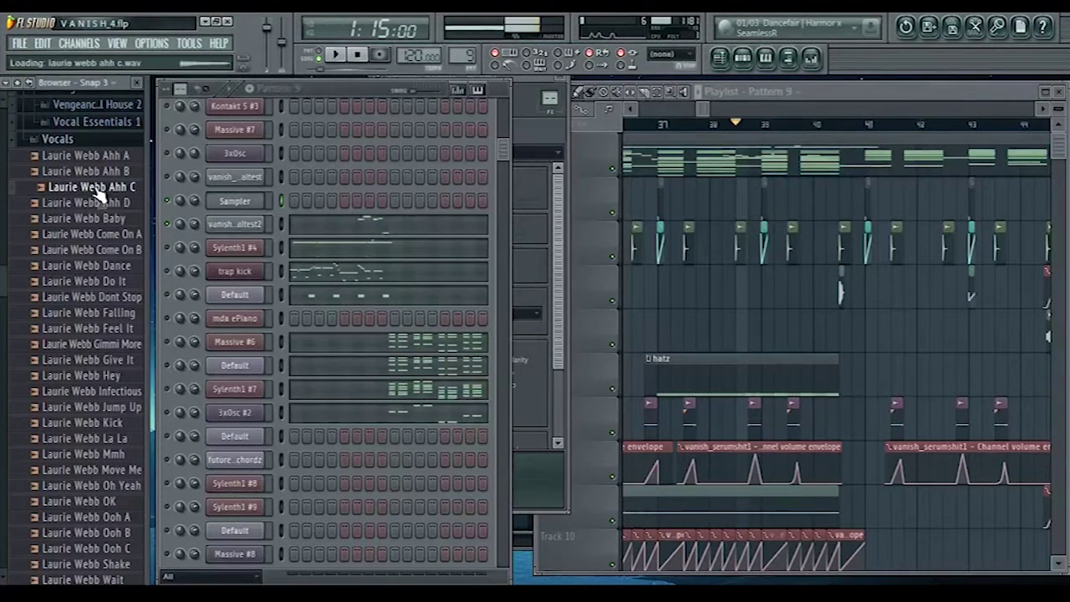
{"action": "key", "text": "F9"}
{"action": "left_click", "coordinate": [443, 180]}
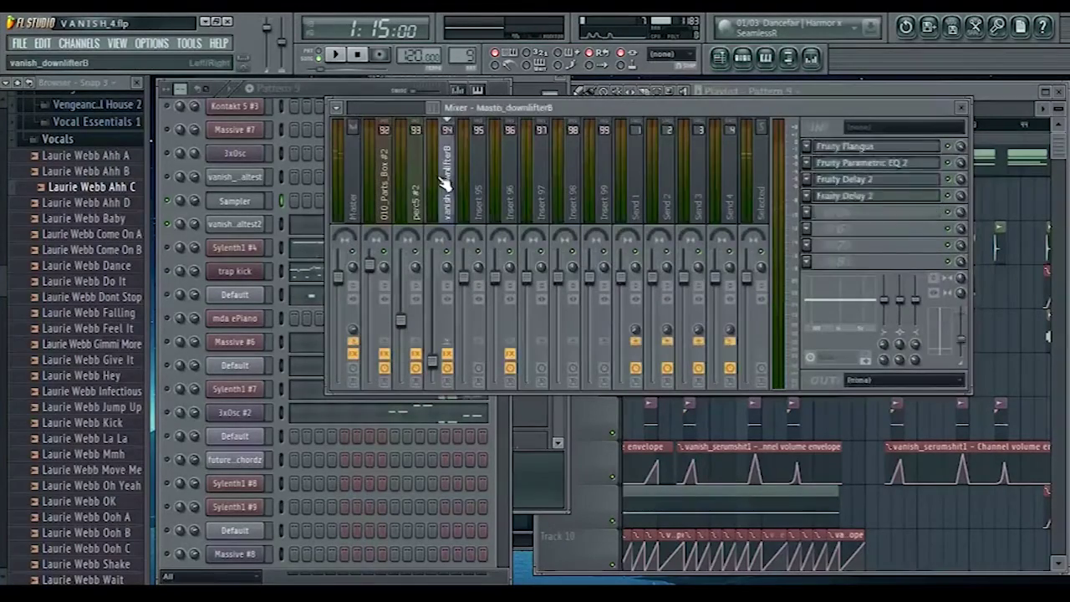
{"action": "left_click", "coordinate": [510, 179]}
{"action": "left_click", "coordinate": [807, 163]}
{"action": "mouse_move", "coordinate": [821, 190]}
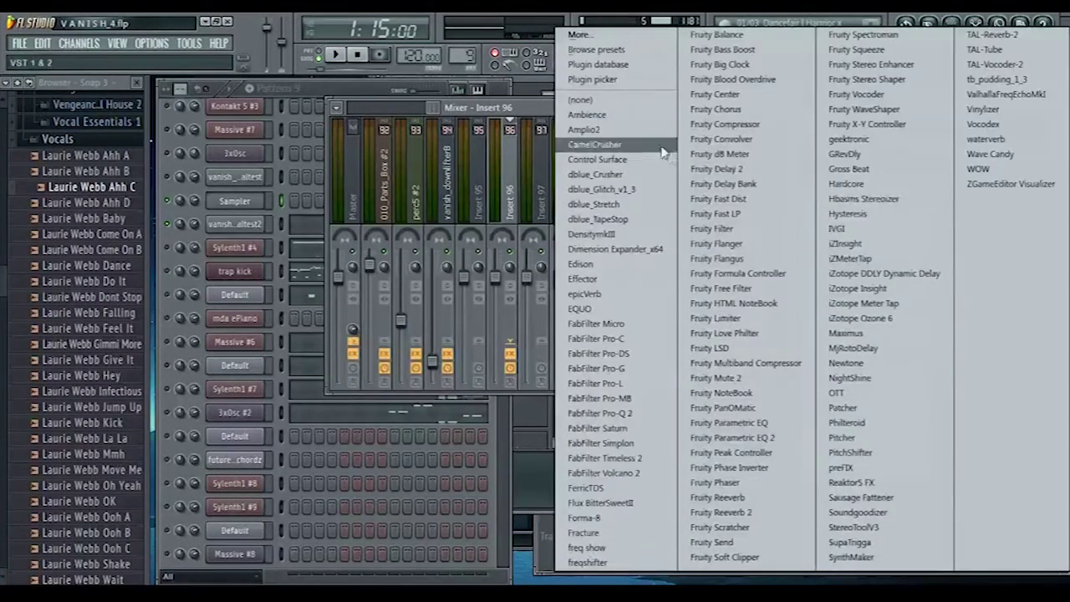
{"action": "left_click", "coordinate": [613, 274]}
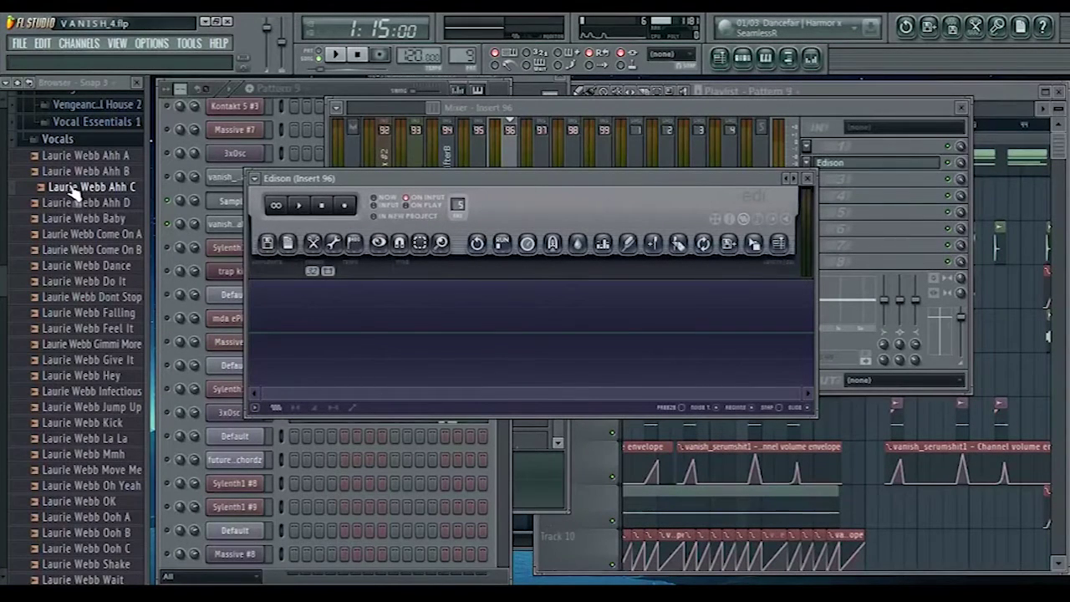
Load the Laurie Webb Ahh C sample into Edison and detect its pitch regions
{"action": "left_click_drag", "start_coordinate": [78, 192], "coordinate": [276, 336]}
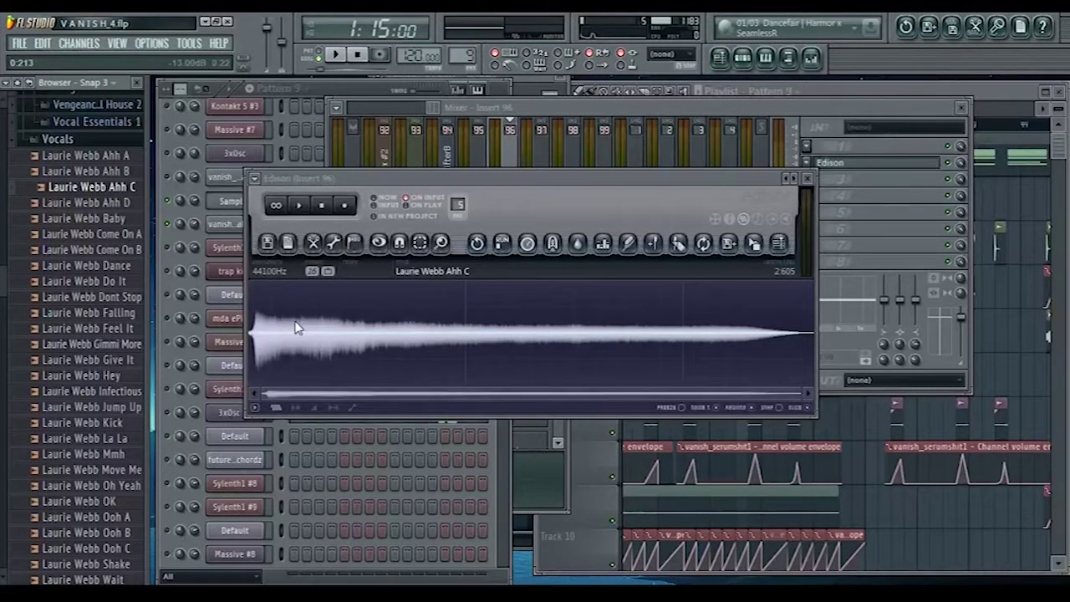
{"action": "left_click", "coordinate": [256, 409]}
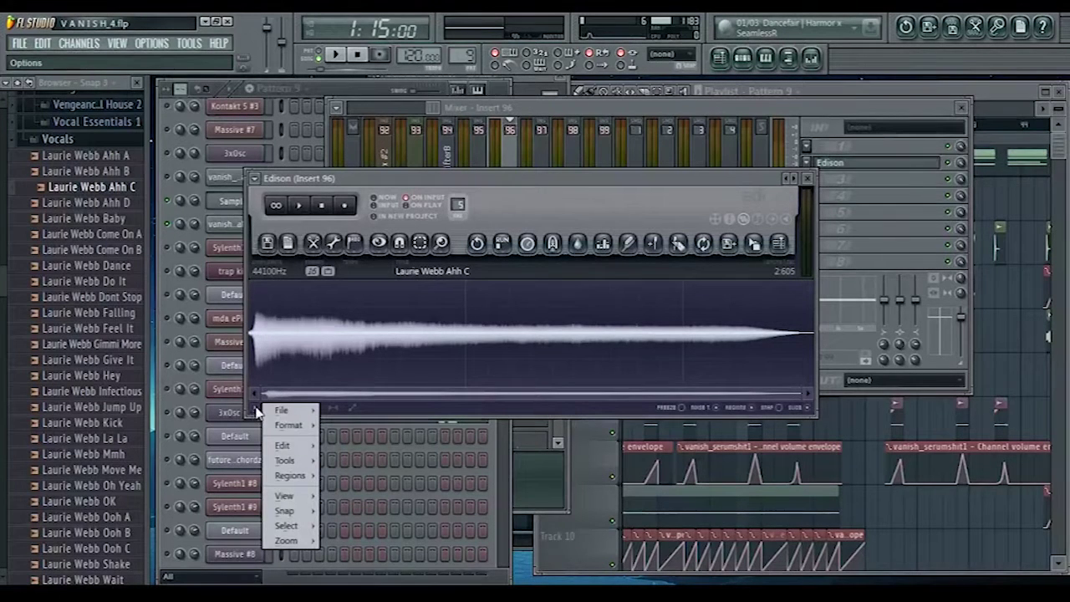
{"action": "mouse_move", "coordinate": [293, 476]}
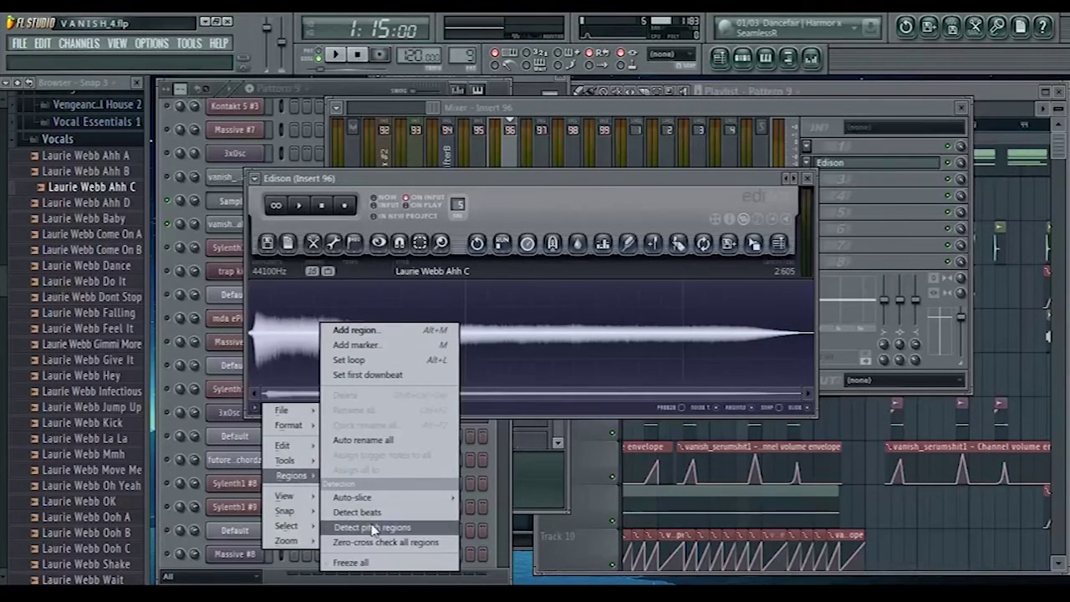
{"action": "left_click", "coordinate": [373, 528]}
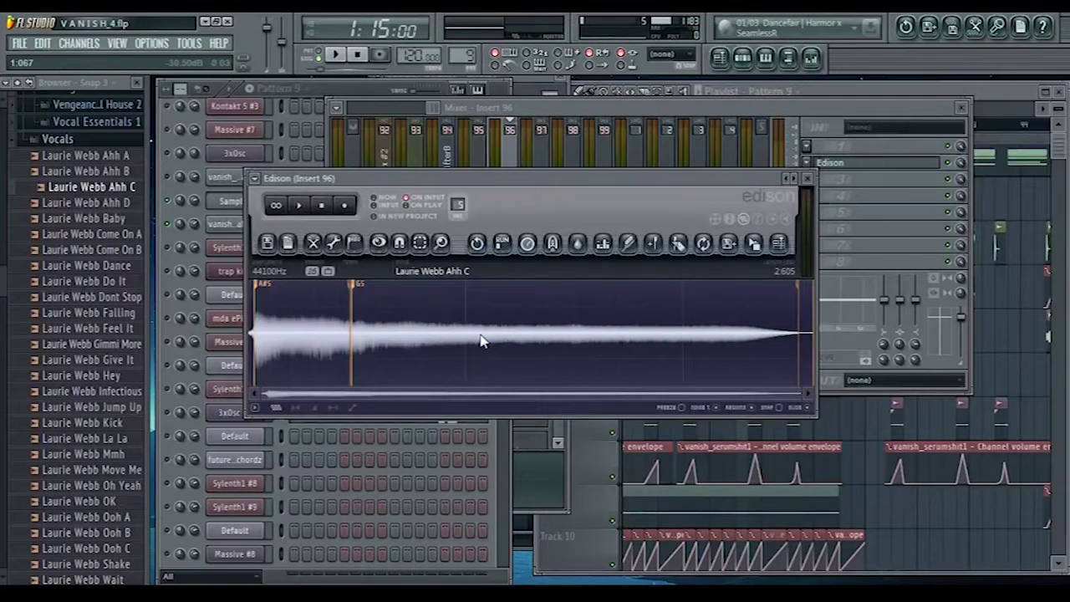
Select and audition steady sections in the middle of the vocal waveform, ending with about 1.165 to 1.624 s
{"action": "left_click_drag", "start_coordinate": [480, 341], "coordinate": [620, 335]}
{"action": "key", "text": "space"}
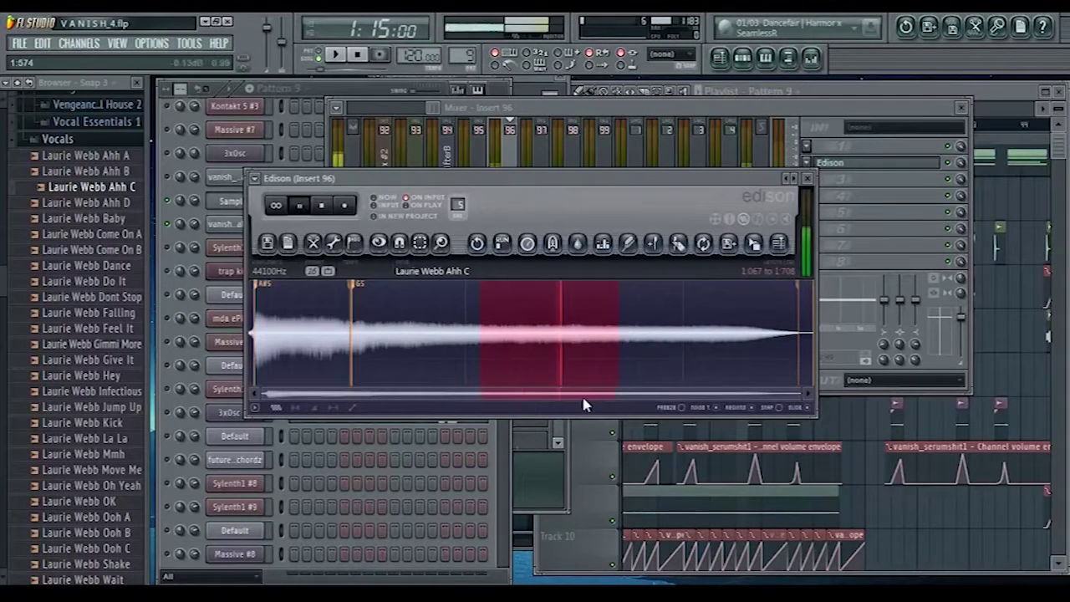
{"action": "key", "text": "space"}
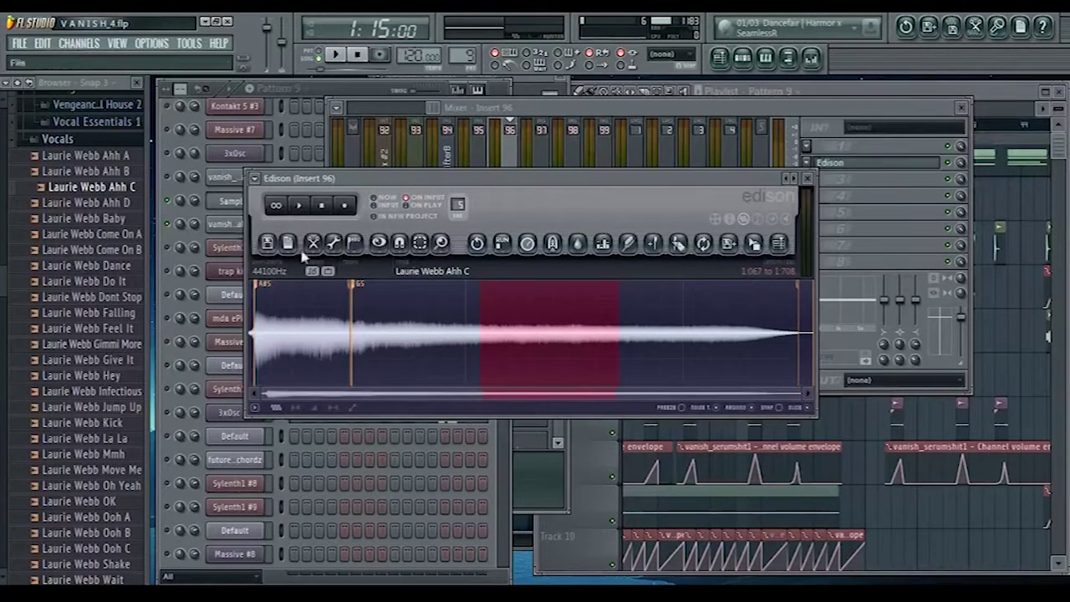
{"action": "left_click_drag", "start_coordinate": [502, 334], "coordinate": [616, 334]}
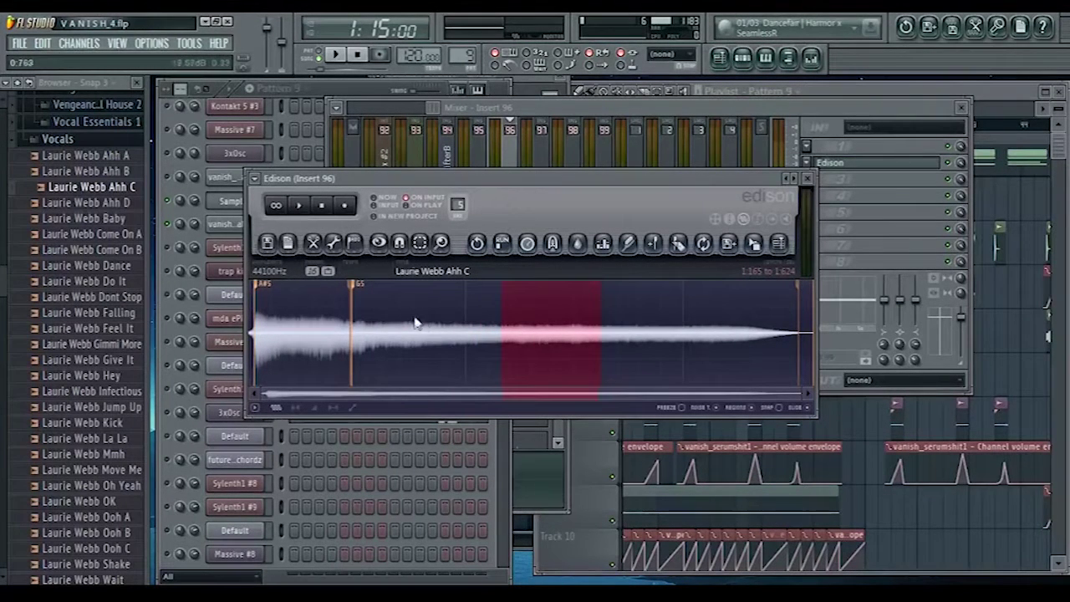
{"action": "key", "text": "space"}
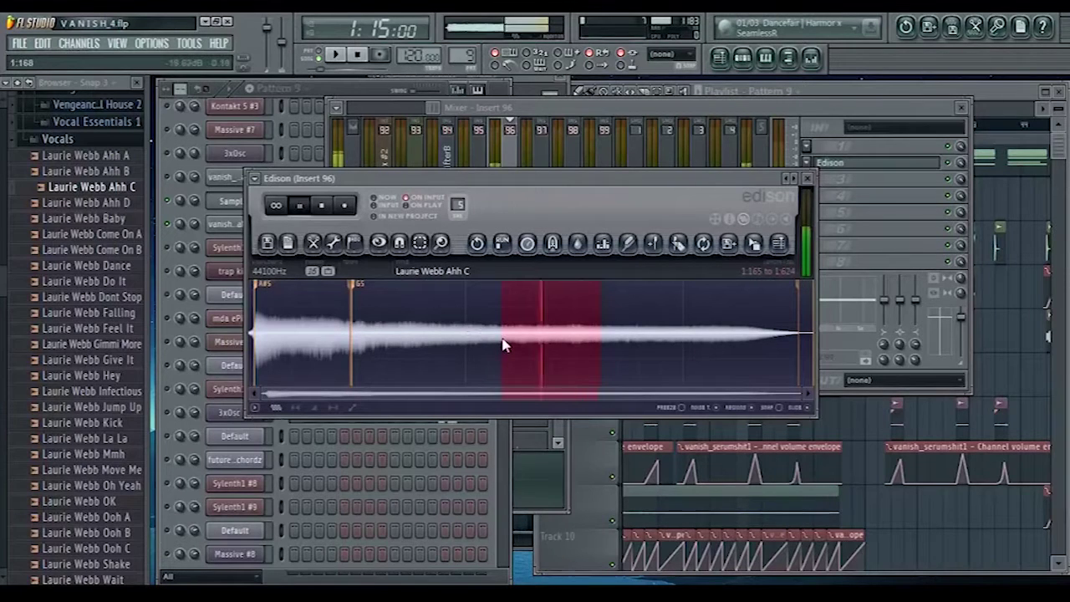
Trim the vocal to a steady section about 0.4 s long by deleting everything before about 1.17 s and the remaining tail
{"action": "left_click_drag", "start_coordinate": [504, 349], "coordinate": [255, 338]}
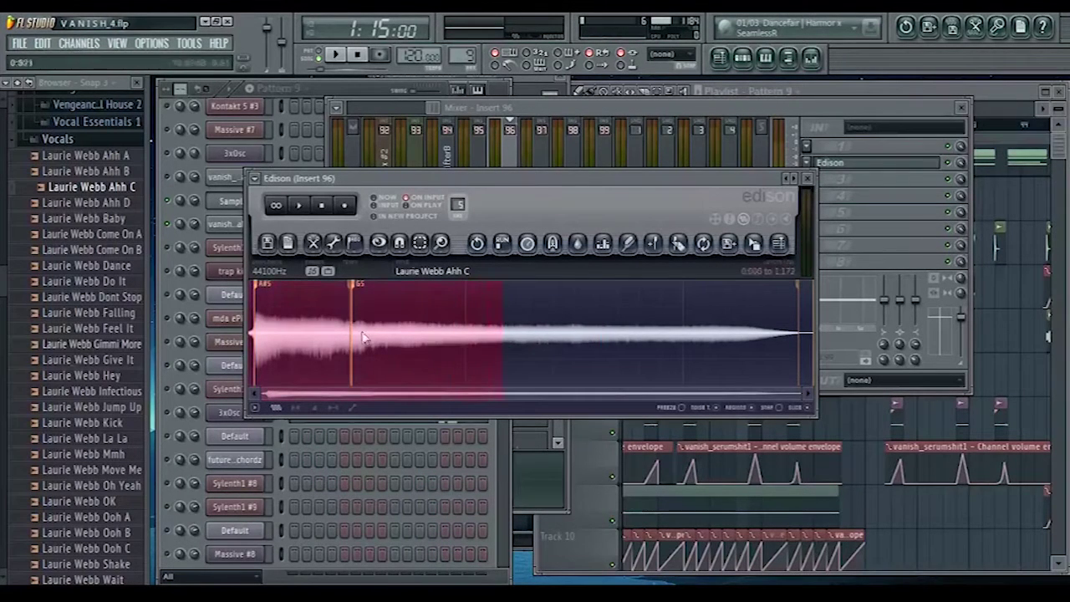
{"action": "key", "text": "Delete"}
{"action": "left_click_drag", "start_coordinate": [393, 361], "coordinate": [818, 340]}
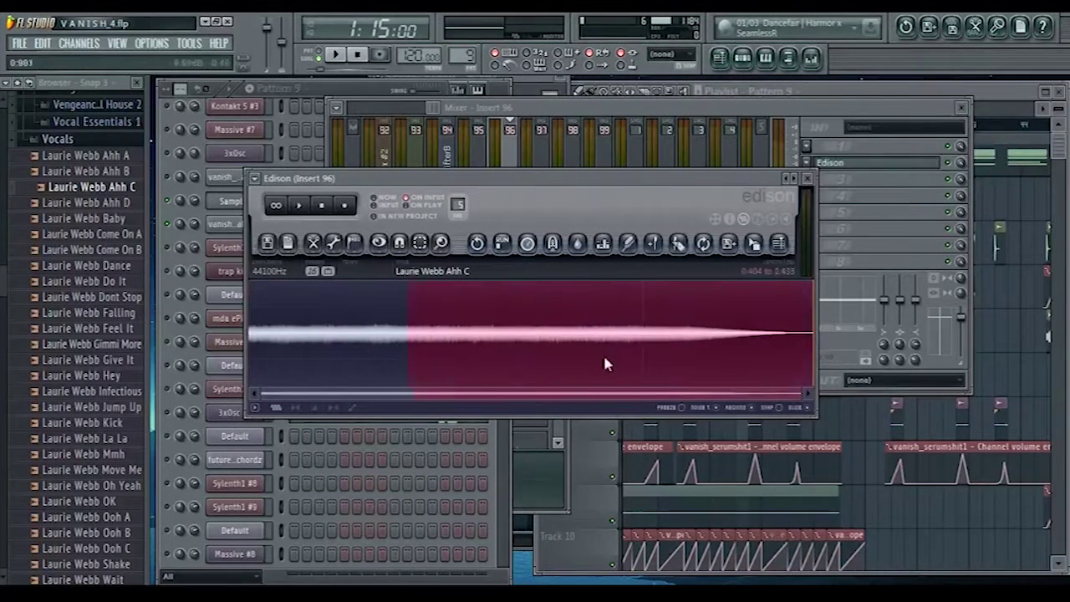
{"action": "key", "text": "Delete"}
Load the trimmed vocal from Edison into the empty Sampler channel
{"action": "left_click_drag", "start_coordinate": [409, 178], "coordinate": [540, 161]}
{"action": "left_click", "coordinate": [660, 225]}
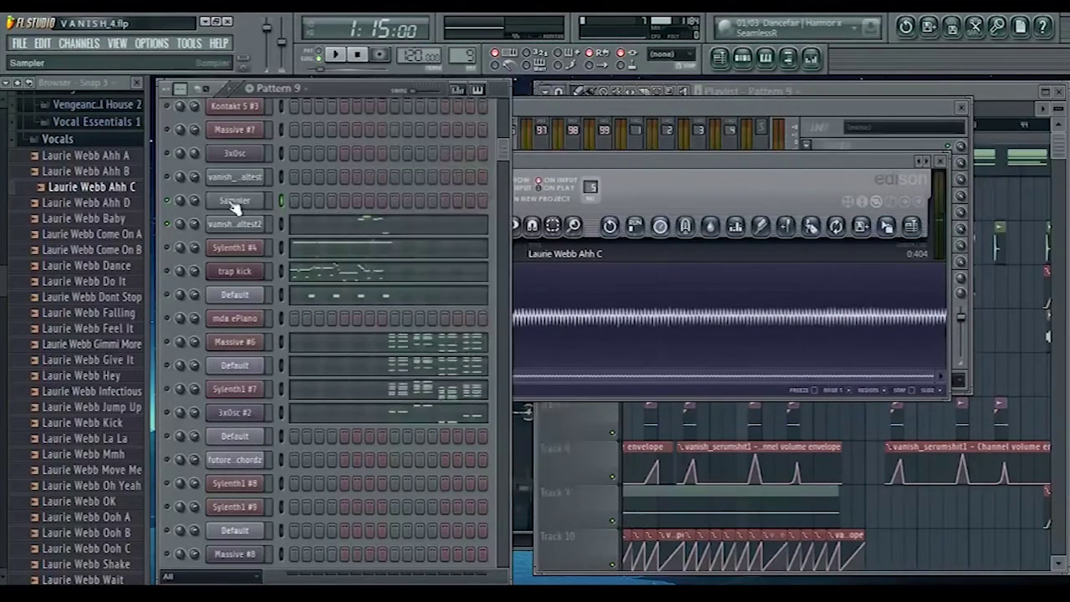
{"action": "left_click_drag", "start_coordinate": [876, 230], "coordinate": [494, 234]}
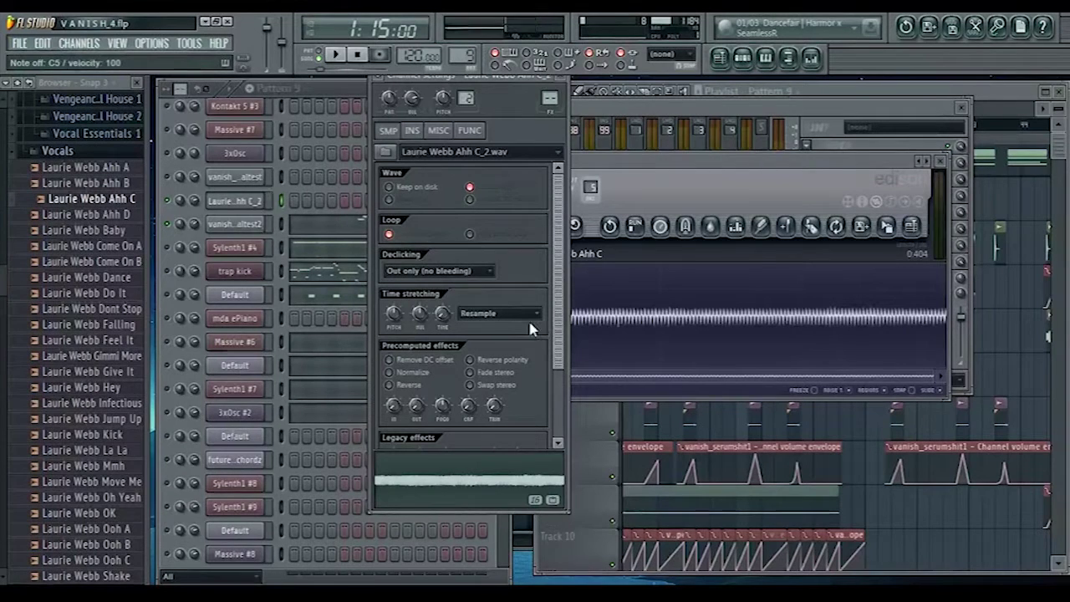
Set the vocal channel's root note to G5 and play a few notes to test the tuning
{"action": "left_click", "coordinate": [412, 130]}
{"action": "left_click", "coordinate": [490, 372]}
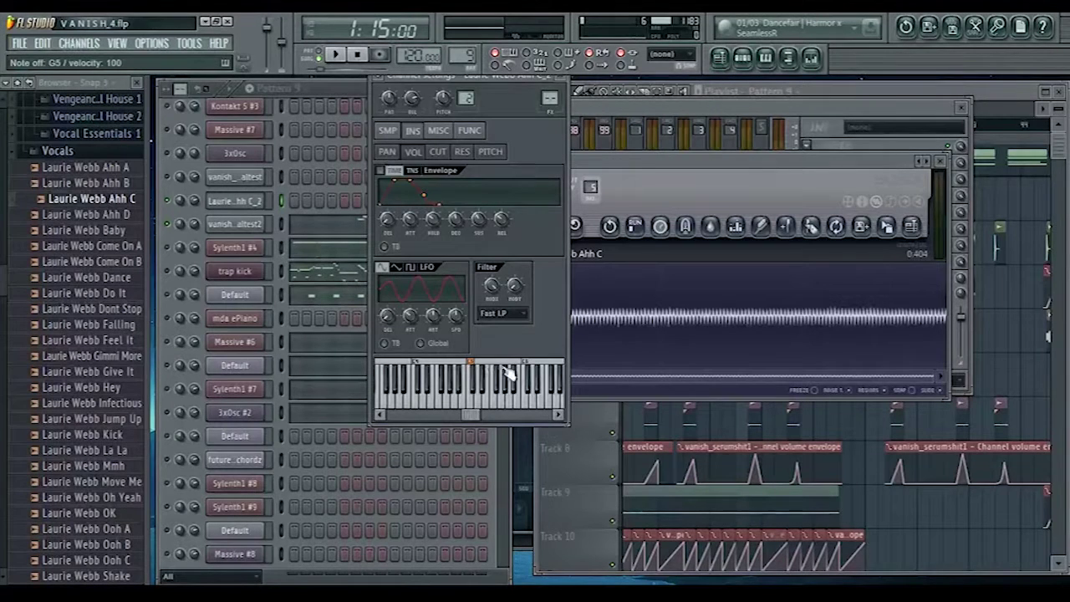
{"action": "right_click", "coordinate": [506, 373]}
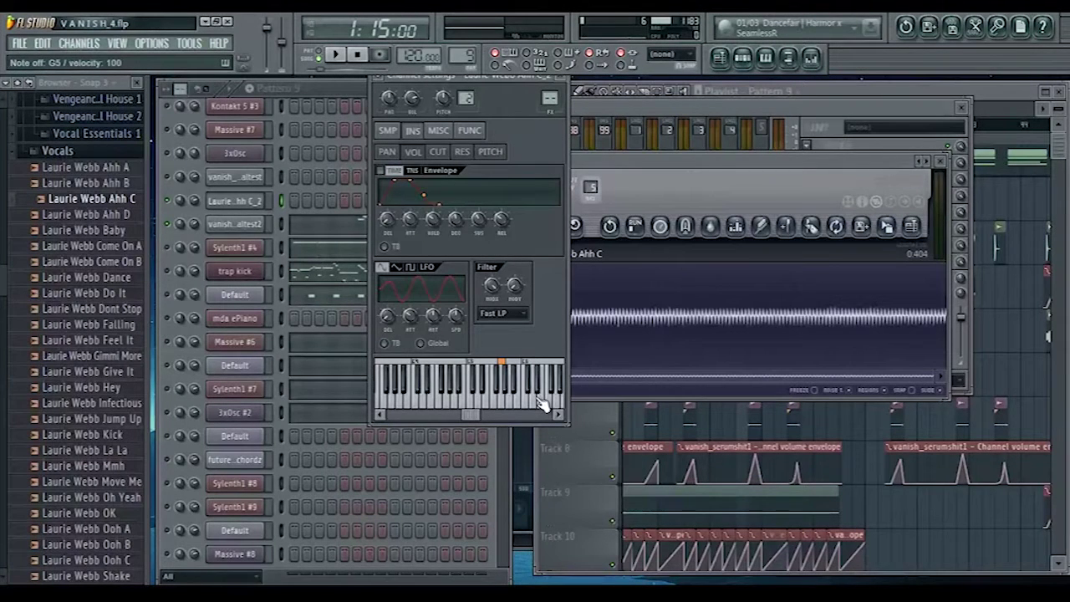
{"action": "key", "text": "z"}
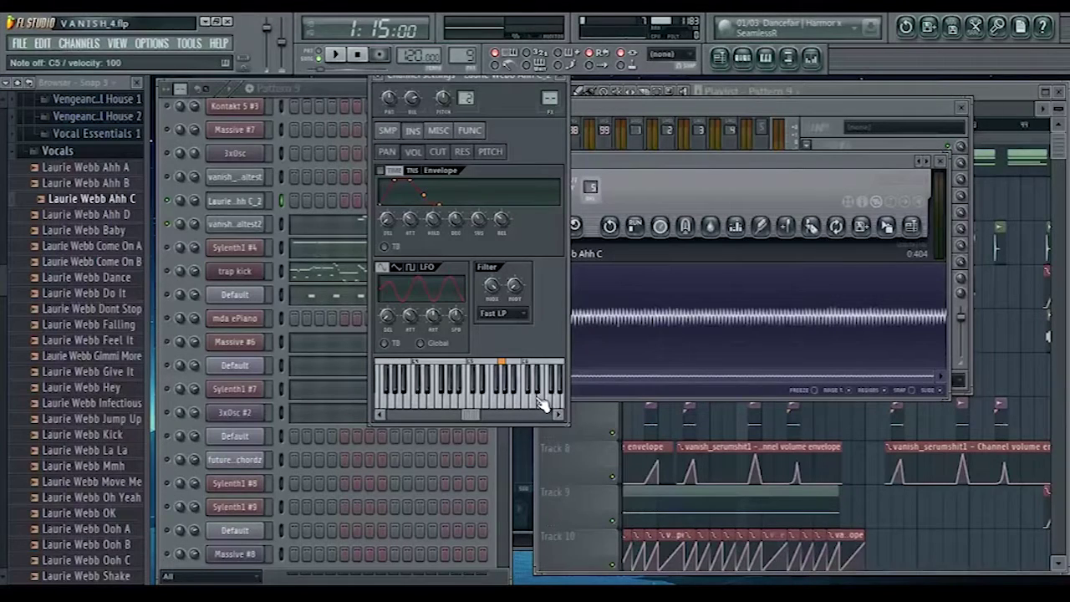
{"action": "key", "text": "c"}
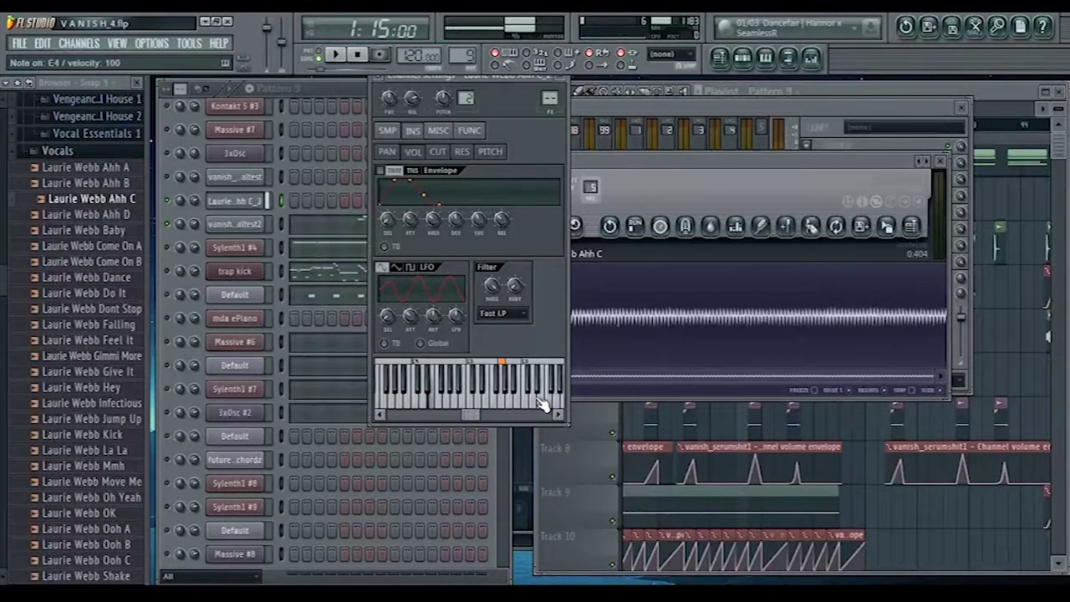
{"action": "key", "text": "e"}
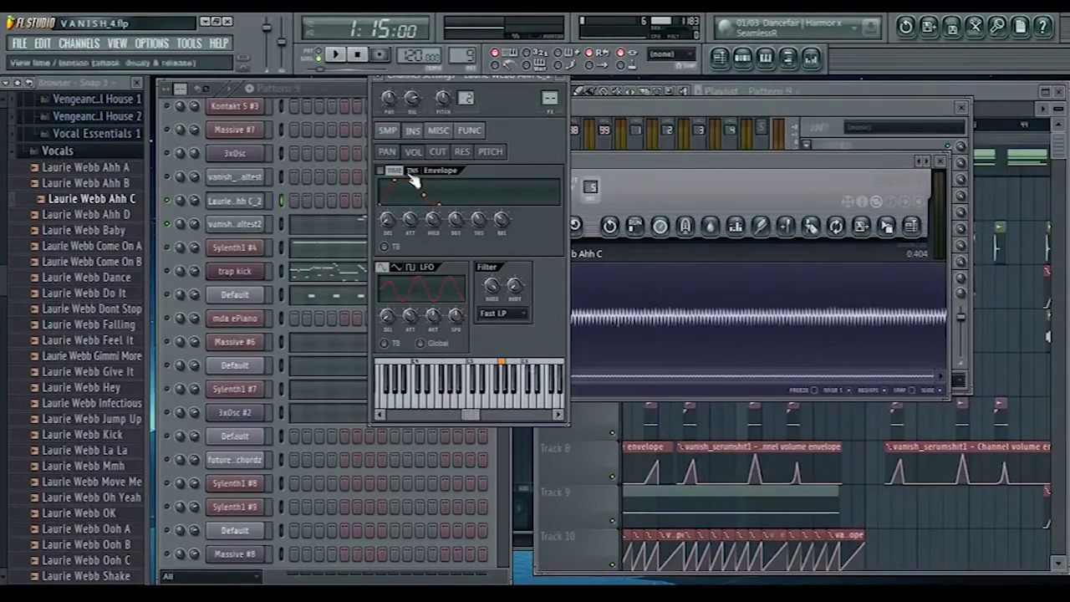
Apply a crossfade loop to the vocal sample and play it to hear the sustain
{"action": "left_click", "coordinate": [387, 130]}
{"action": "left_click_drag", "start_coordinate": [491, 91], "coordinate": [475, 99]}
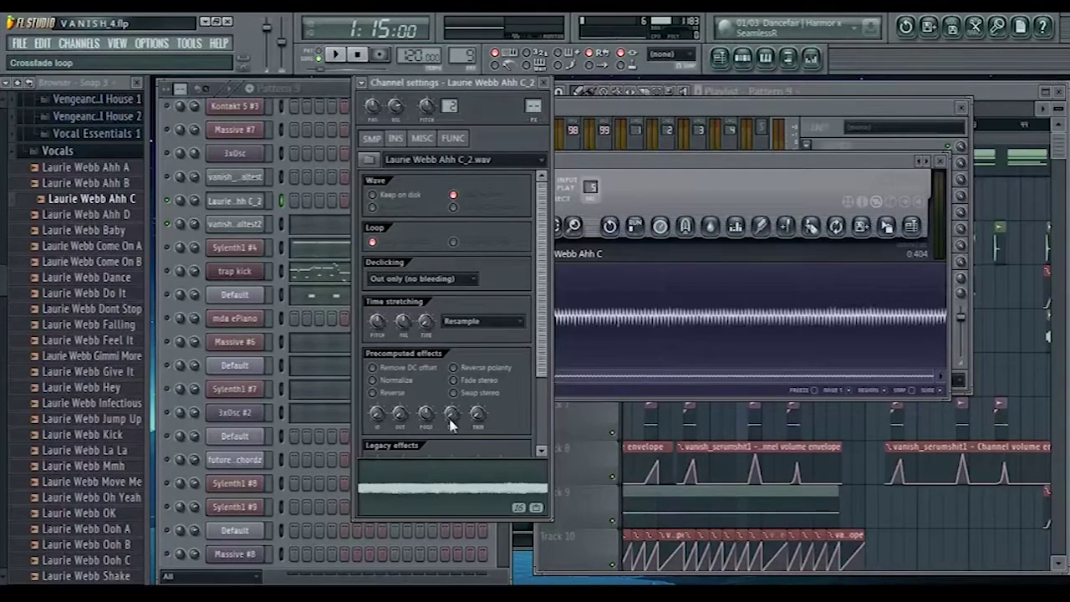
{"action": "left_click_drag", "start_coordinate": [452, 425], "coordinate": [496, 427]}
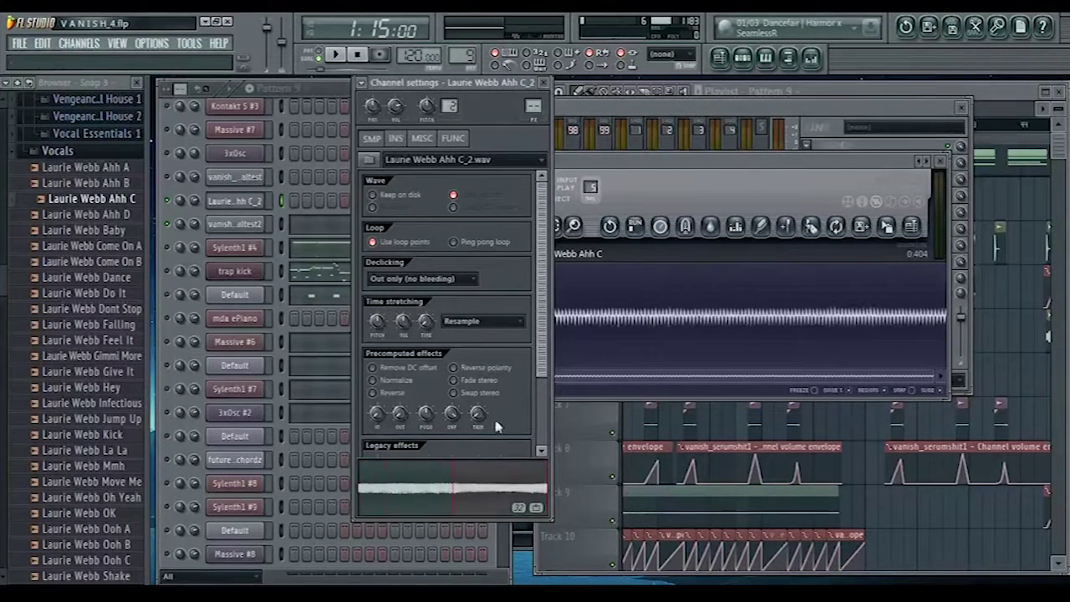
{"action": "scroll", "coordinate": [527, 383], "scroll_direction": "down", "scroll_amount": 3}
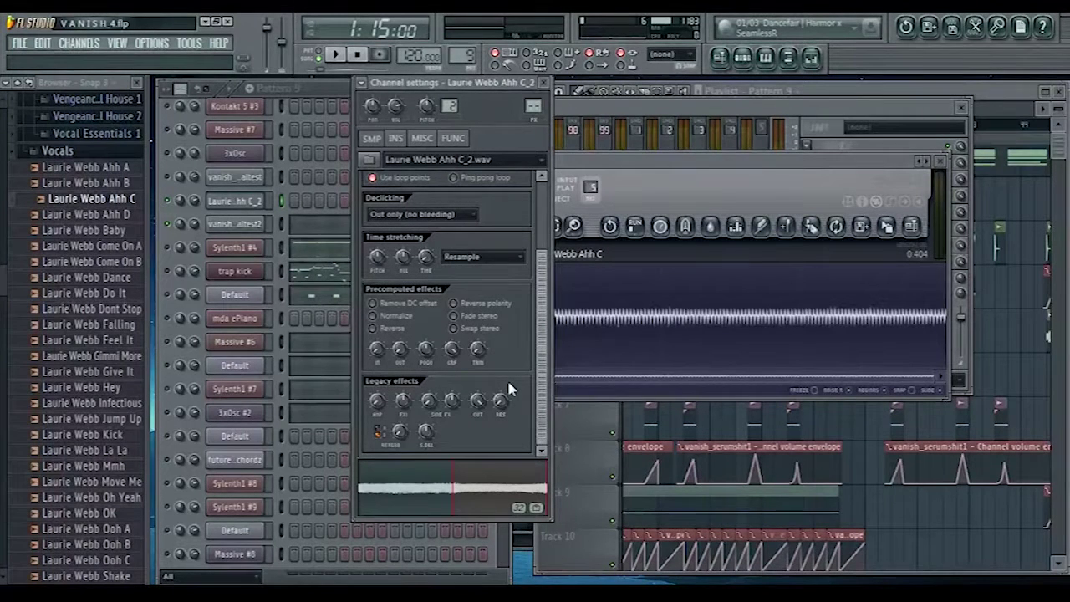
{"action": "key", "text": "w"}
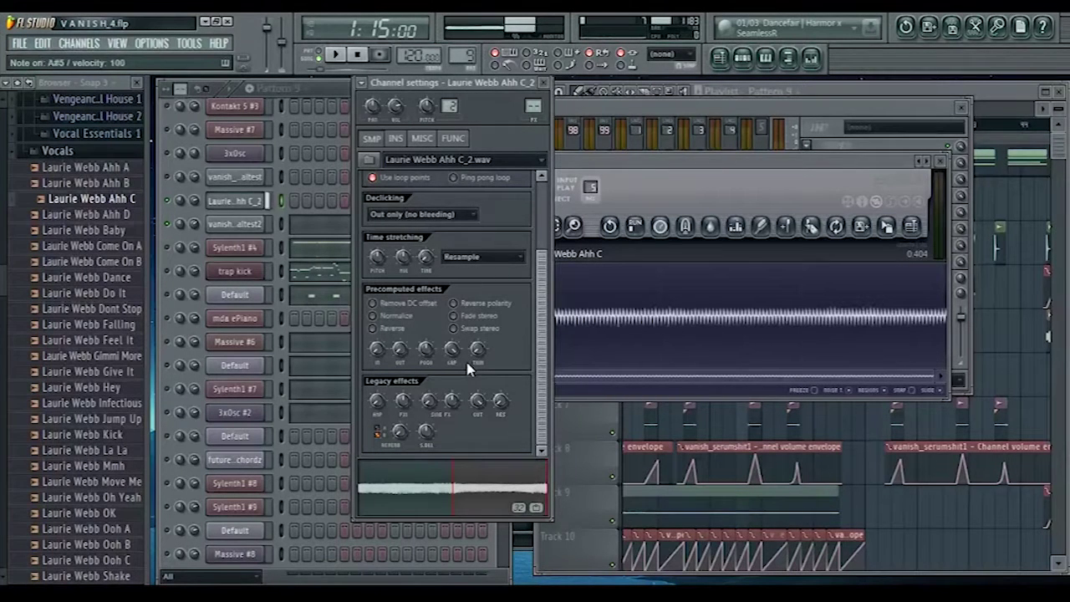
Look over the channel's envelope targets and try sine amplitude modulation on the vocal sample
{"action": "left_click", "coordinate": [397, 138]}
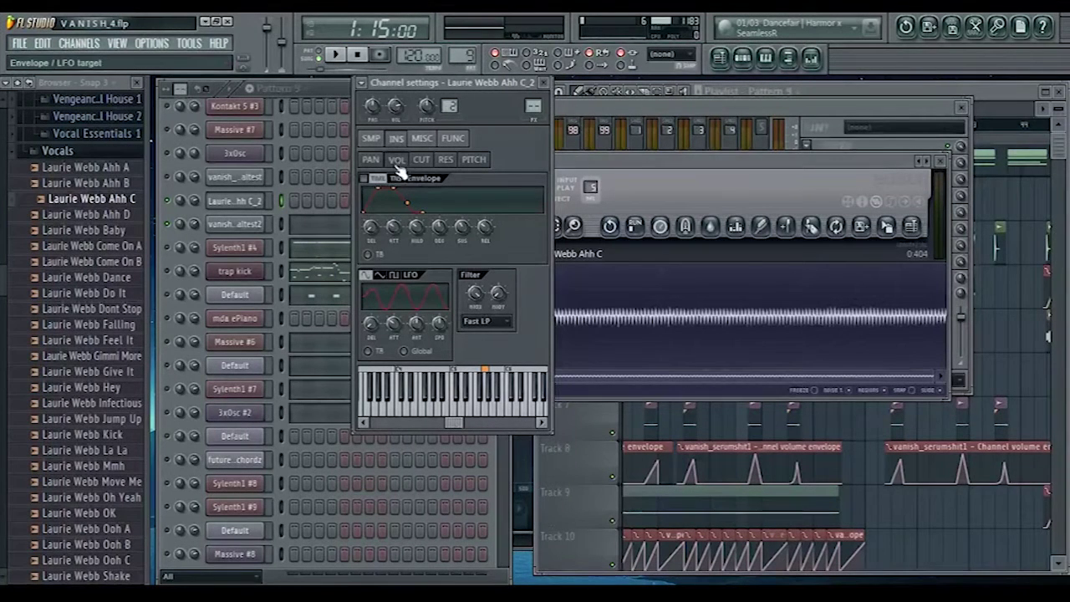
{"action": "left_click", "coordinate": [477, 158]}
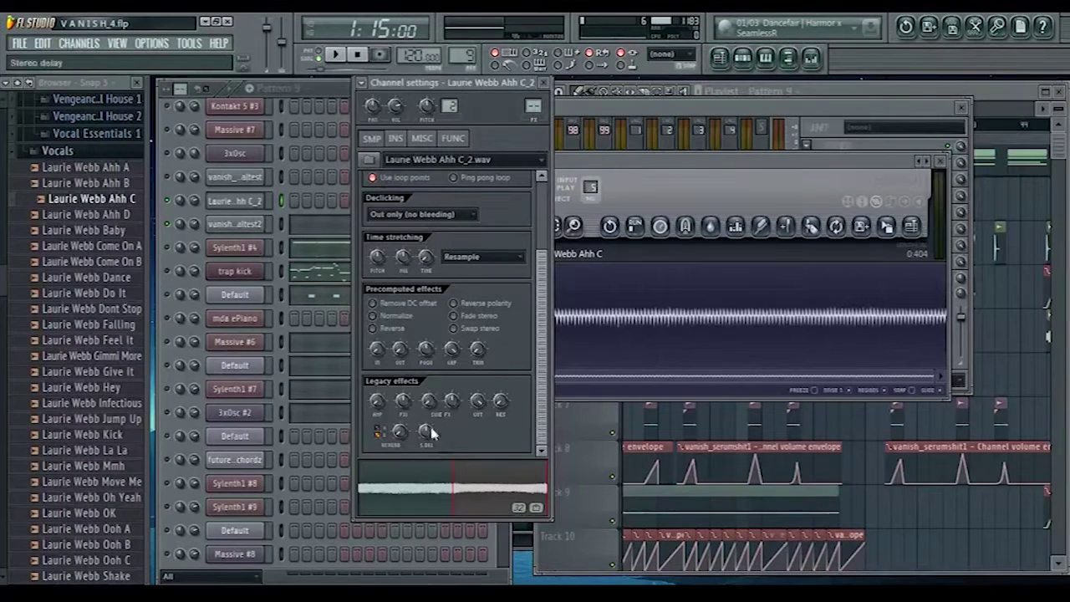
{"action": "left_click_drag", "start_coordinate": [429, 404], "coordinate": [429, 393]}
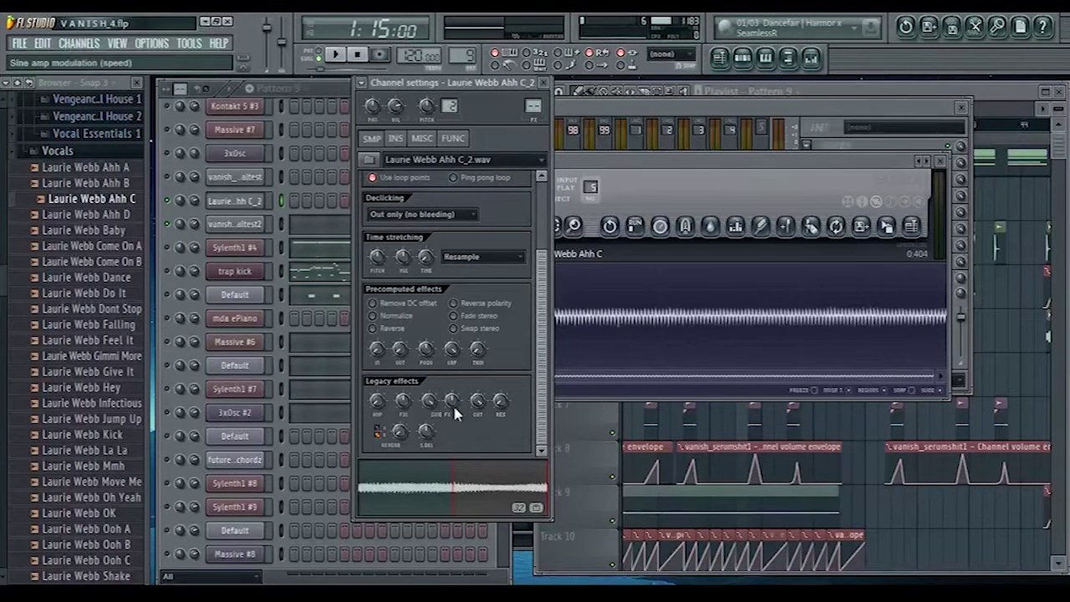
{"action": "key", "text": "c"}
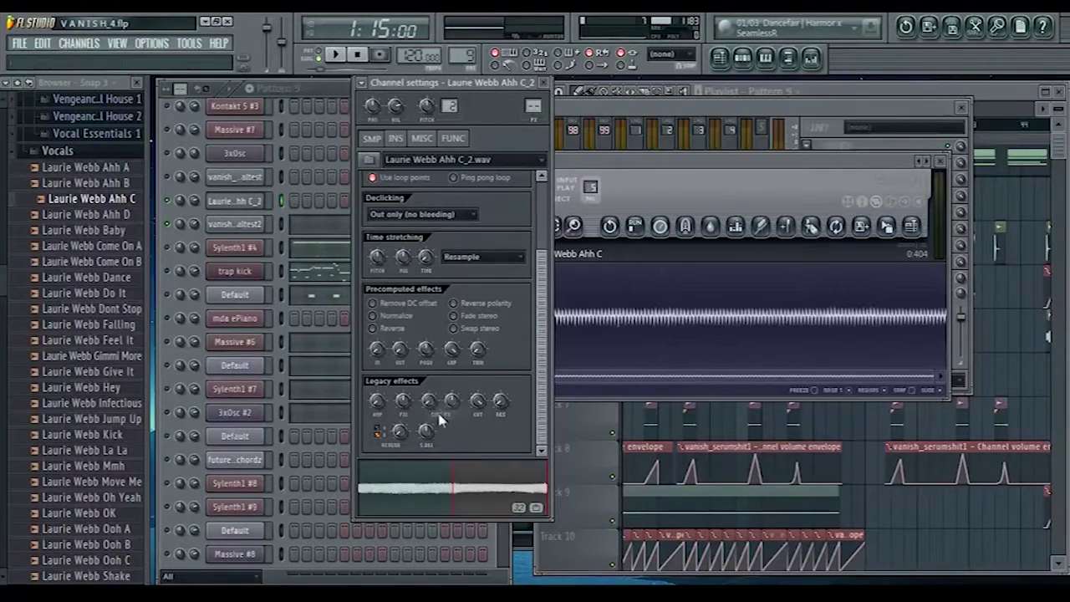
Play the existing vocal chop pattern and select the vanish_vocaltest2 track in the mixer
{"action": "left_click", "coordinate": [556, 126]}
{"action": "key", "text": "space"}
{"action": "left_click_drag", "start_coordinate": [433, 107], "coordinate": [380, 117]}
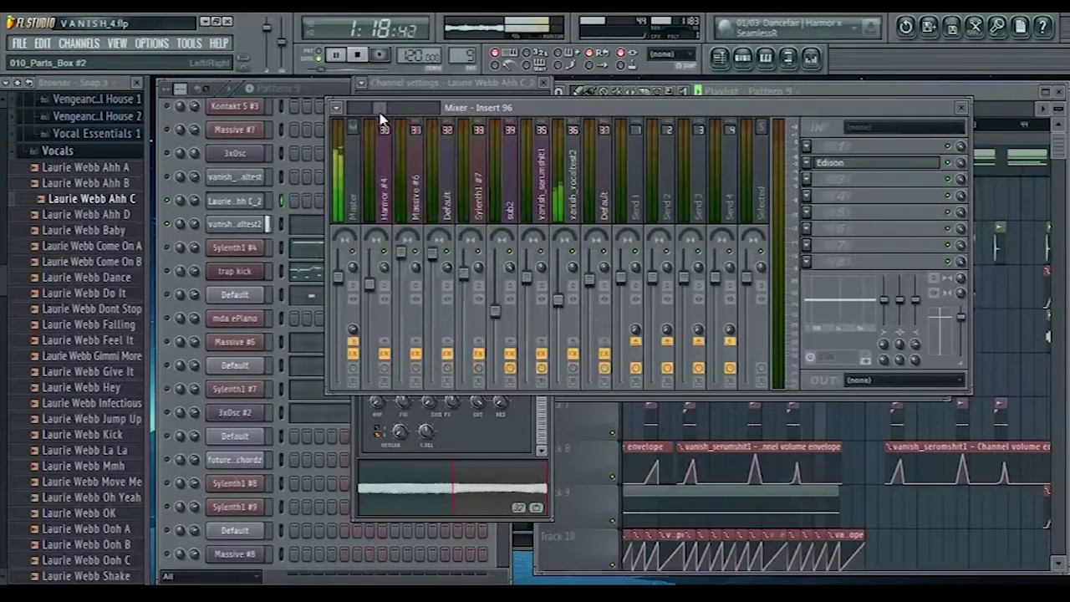
{"action": "left_click", "coordinate": [583, 182]}
{"action": "key", "text": "space"}
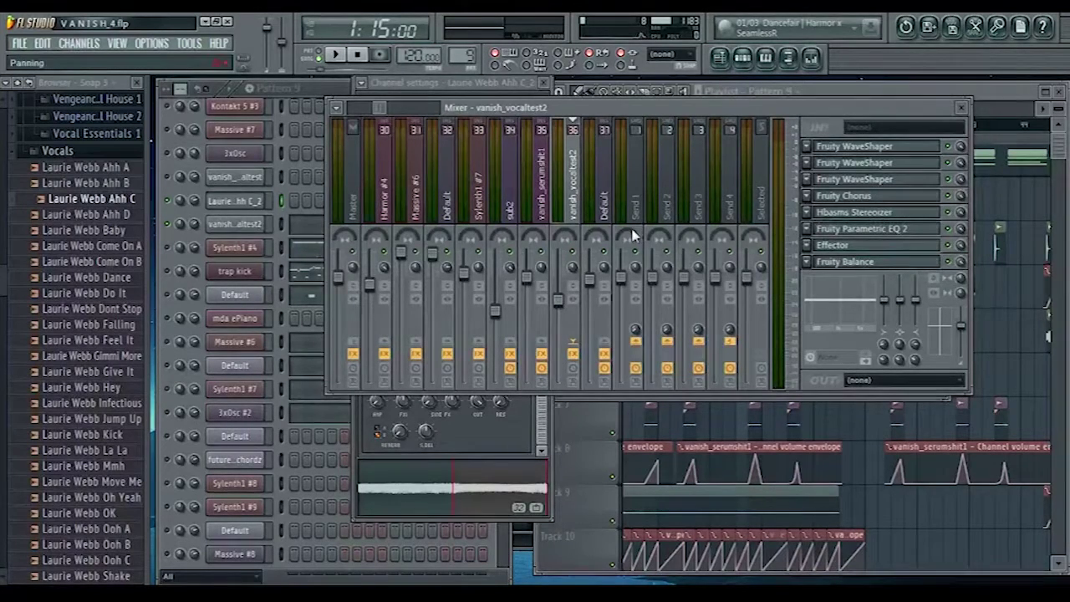
Inspect the Fruity Parametric EQ 2 and Effector settings on the vanish_vocaltest2 track
{"action": "left_click", "coordinate": [864, 229]}
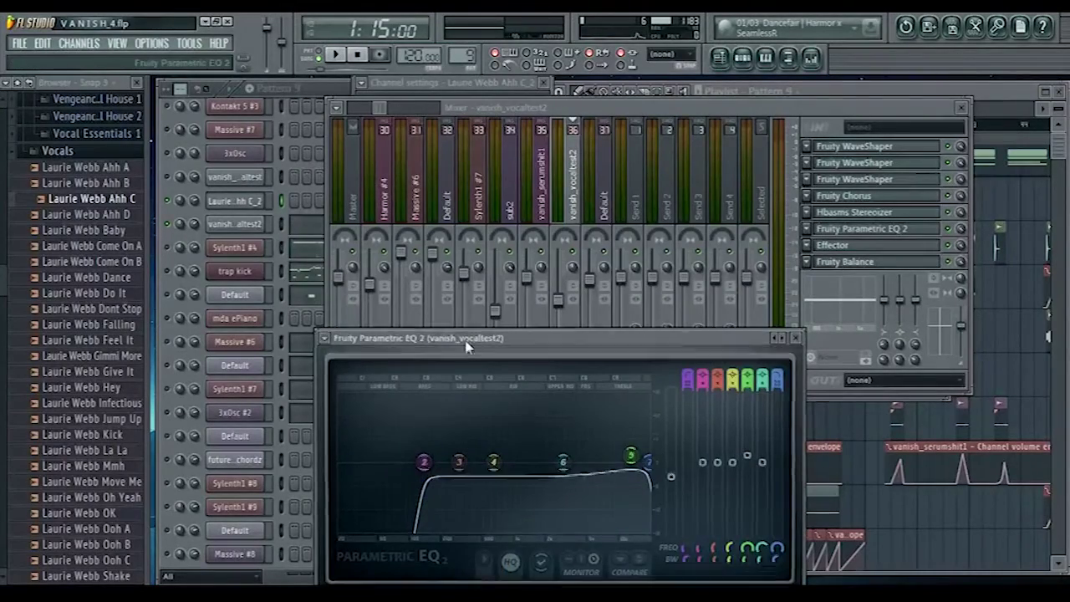
{"action": "left_click_drag", "start_coordinate": [460, 339], "coordinate": [456, 232]}
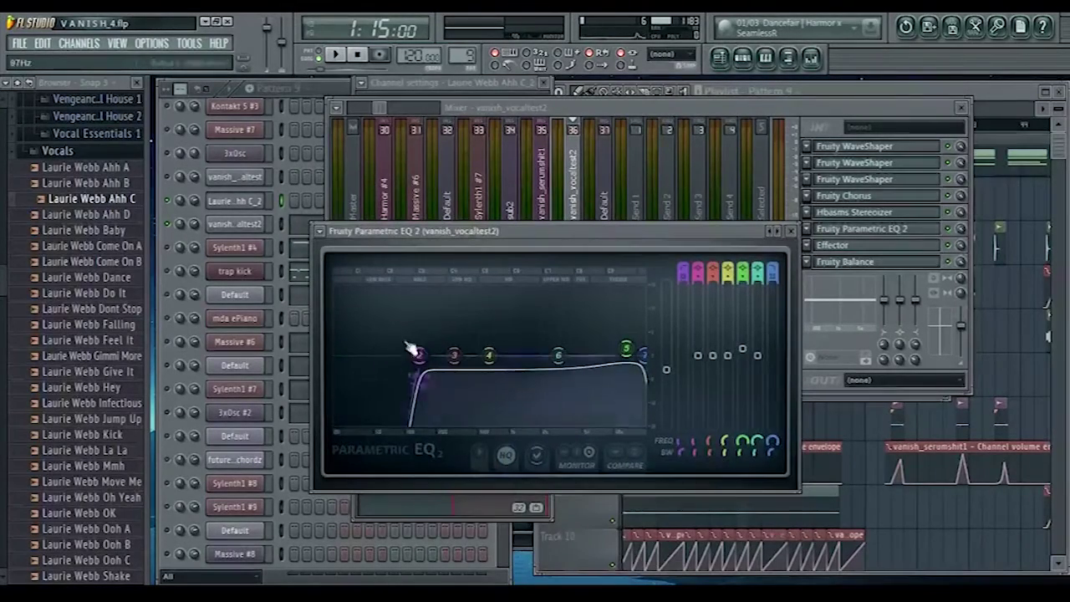
{"action": "left_click", "coordinate": [870, 246]}
{"action": "left_click_drag", "start_coordinate": [489, 228], "coordinate": [510, 157]}
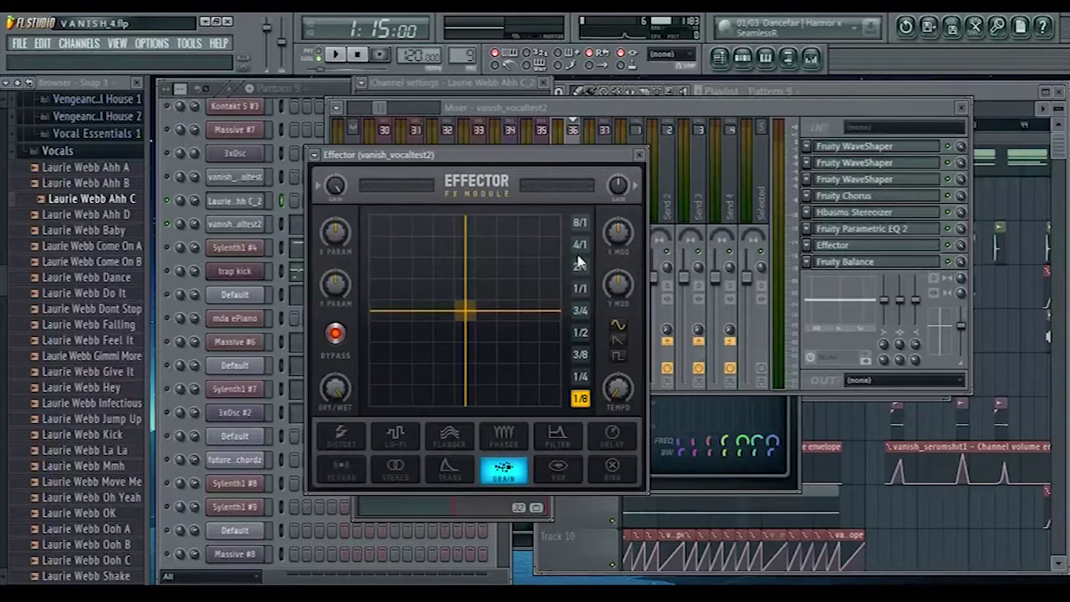
Compare the vocal chop playback with the Effector's bypass off and on, and look at the Fruity Balance settings
{"action": "key", "text": "space"}
{"action": "left_click", "coordinate": [336, 337]}
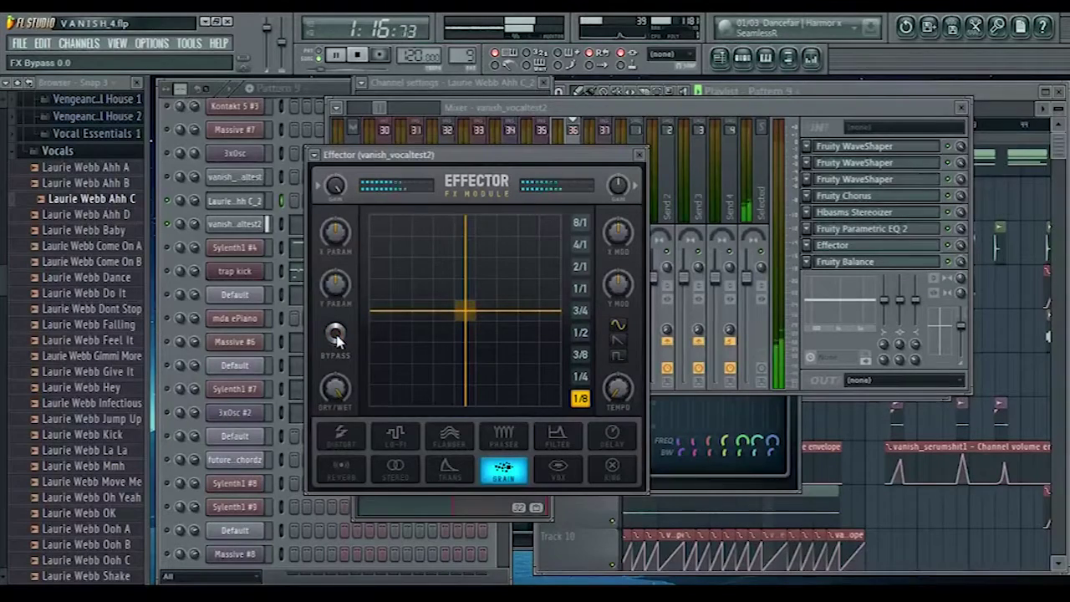
{"action": "left_click", "coordinate": [336, 335]}
{"action": "key", "text": "space"}
{"action": "left_click", "coordinate": [844, 262]}
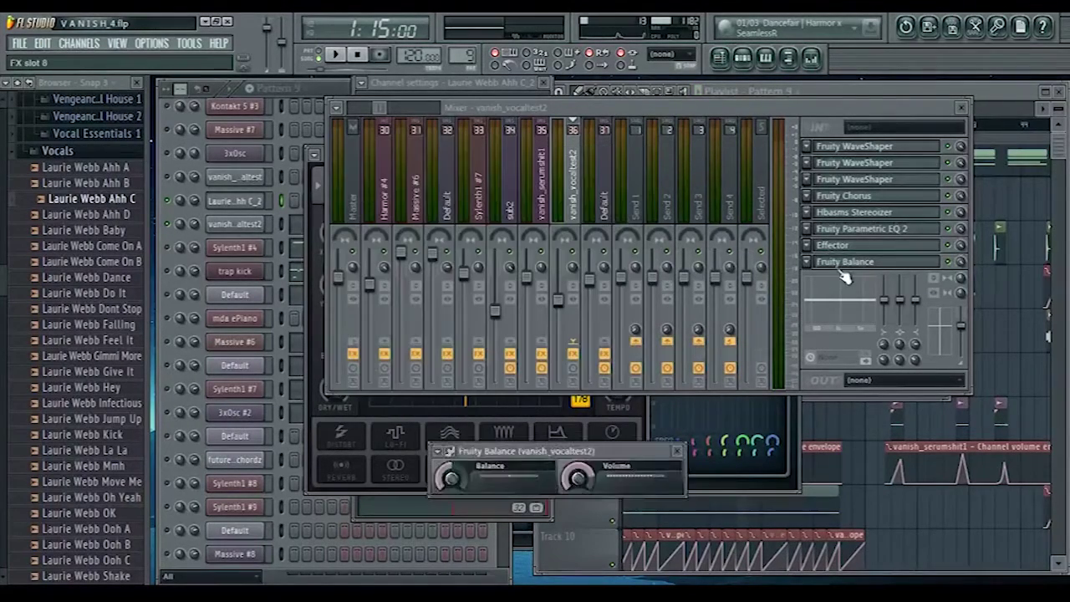
{"action": "left_click_drag", "start_coordinate": [625, 445], "coordinate": [593, 320]}
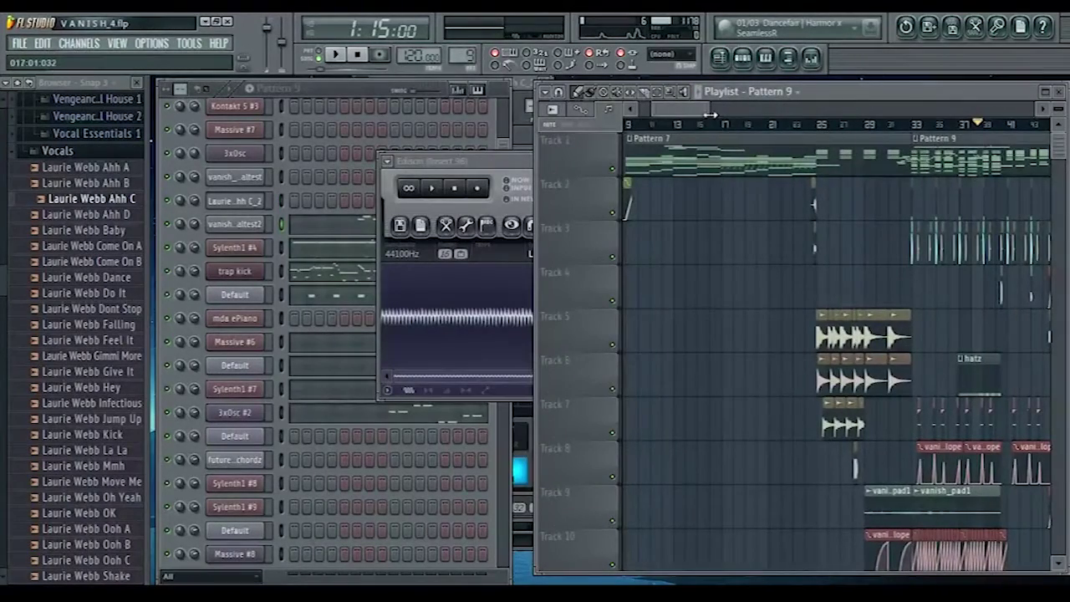
Select Pattern 7 in the playlist and play the arrangement from bar 9
{"action": "scroll", "coordinate": [723, 130], "scroll_direction": "up", "scroll_amount": 3}
{"action": "left_click", "coordinate": [635, 126]}
{"action": "left_click", "coordinate": [640, 148]}
{"action": "key", "text": "space"}
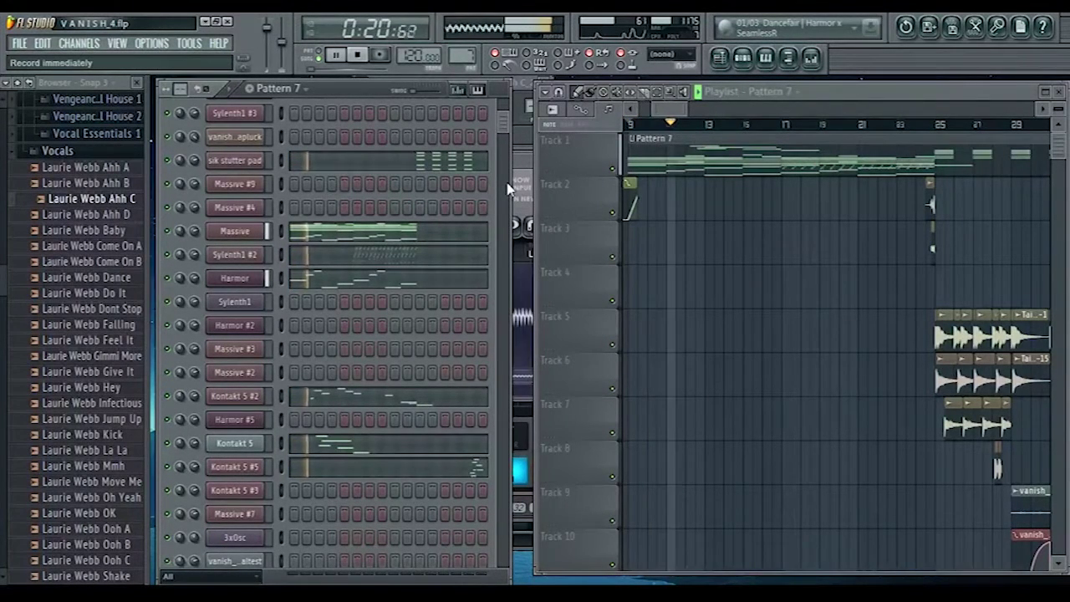
{"action": "key", "text": "space"}
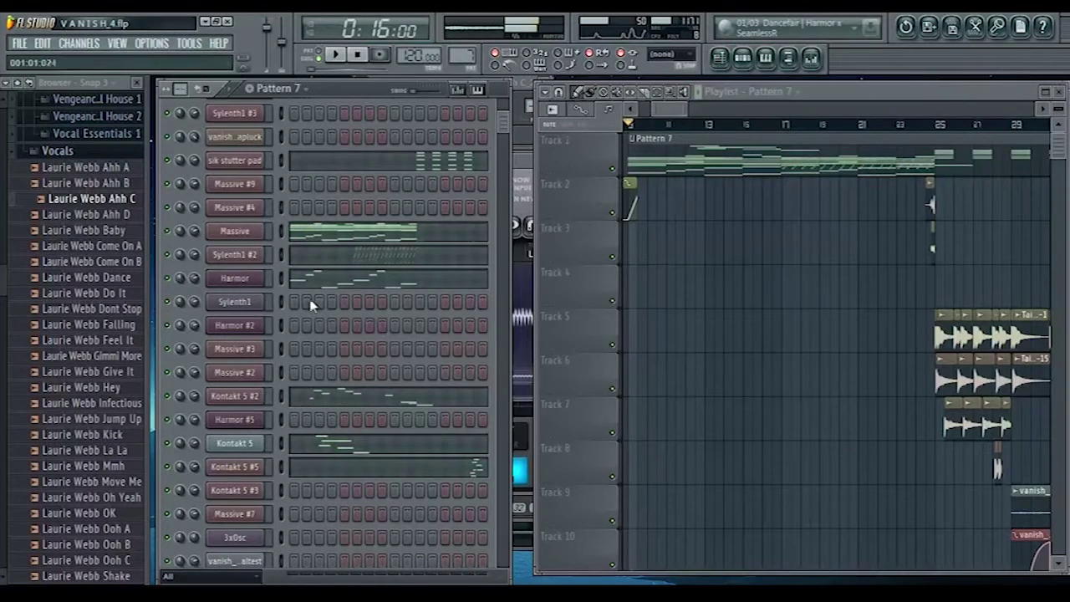
Solo the Massive channel in Pattern 7 and inspect its synth patch, including the voicing page
{"action": "right_click", "coordinate": [170, 239]}
{"action": "left_click", "coordinate": [247, 244]}
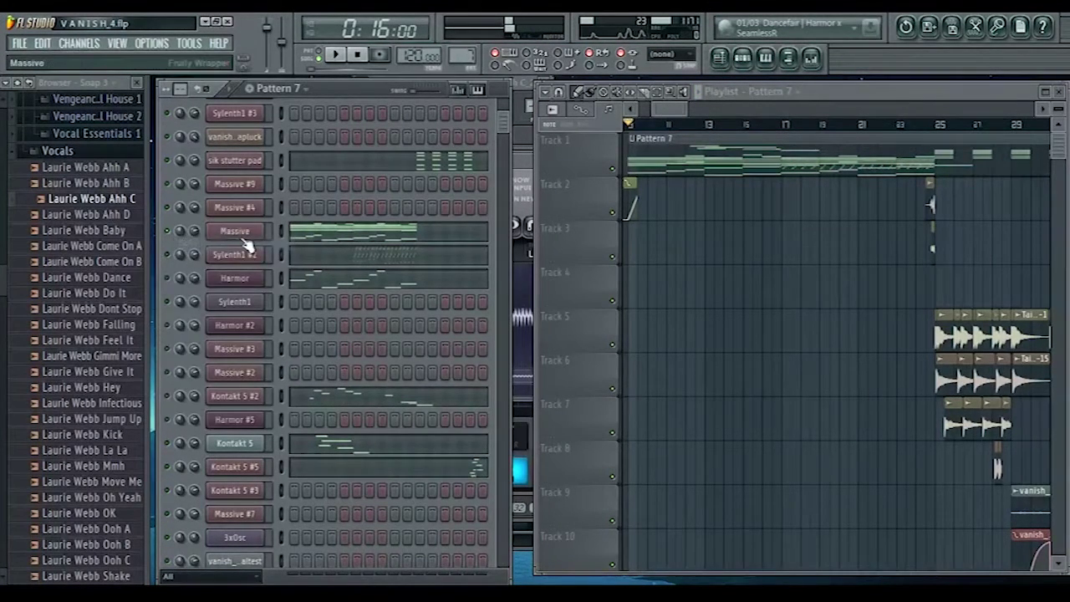
{"action": "left_click", "coordinate": [244, 236]}
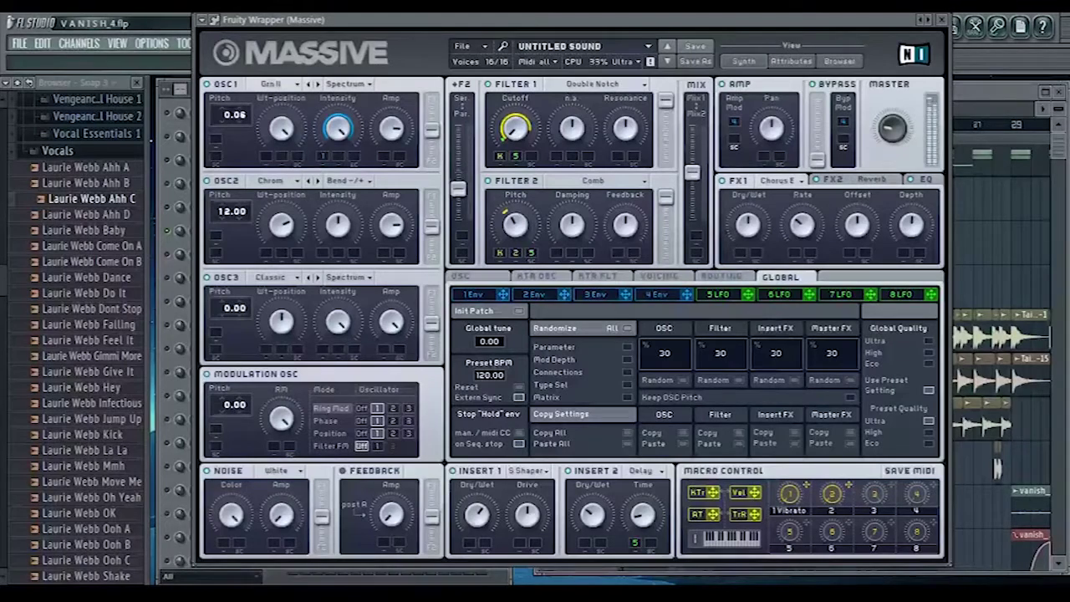
{"action": "left_click", "coordinate": [659, 276]}
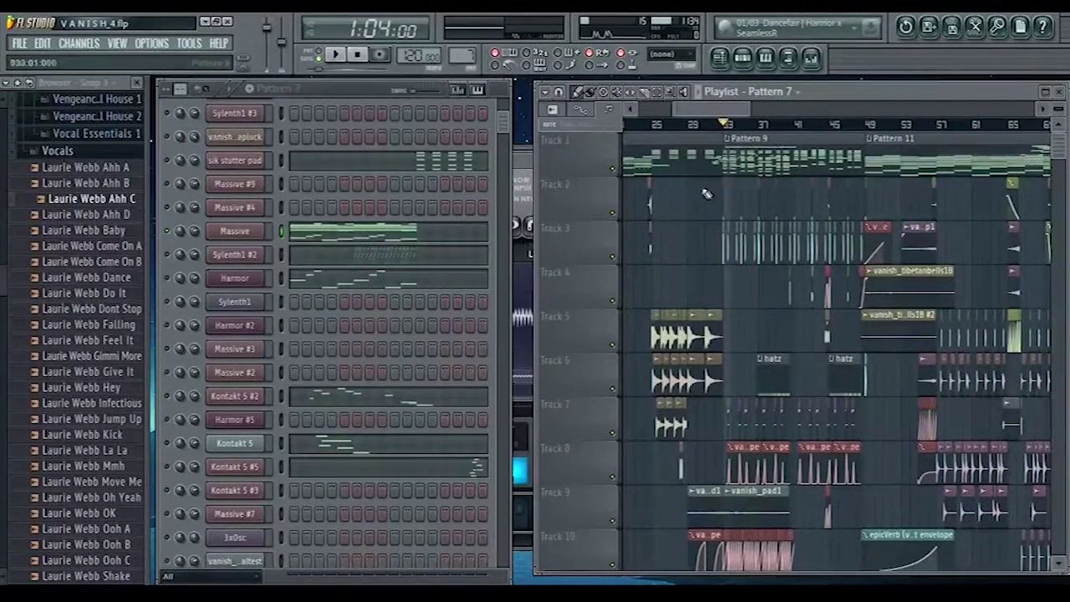
Unsolo the Massive channel and play the Pattern 9 section with the Choir mixer track selected
{"action": "right_click", "coordinate": [171, 231]}
{"action": "key", "text": "Escape"}
{"action": "key", "text": "F9"}
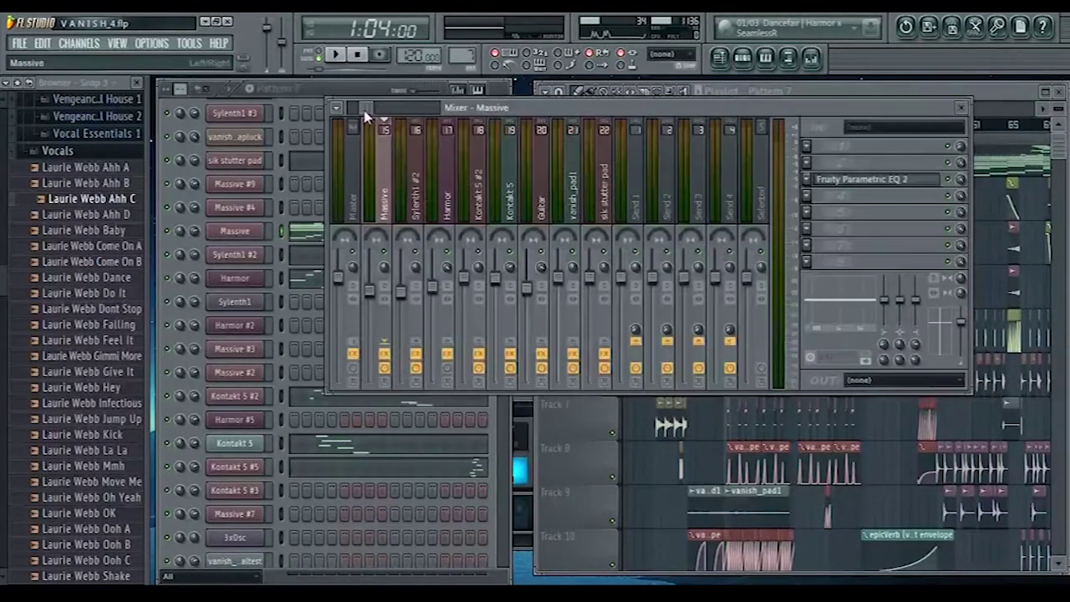
{"action": "left_click_drag", "start_coordinate": [365, 108], "coordinate": [372, 109]}
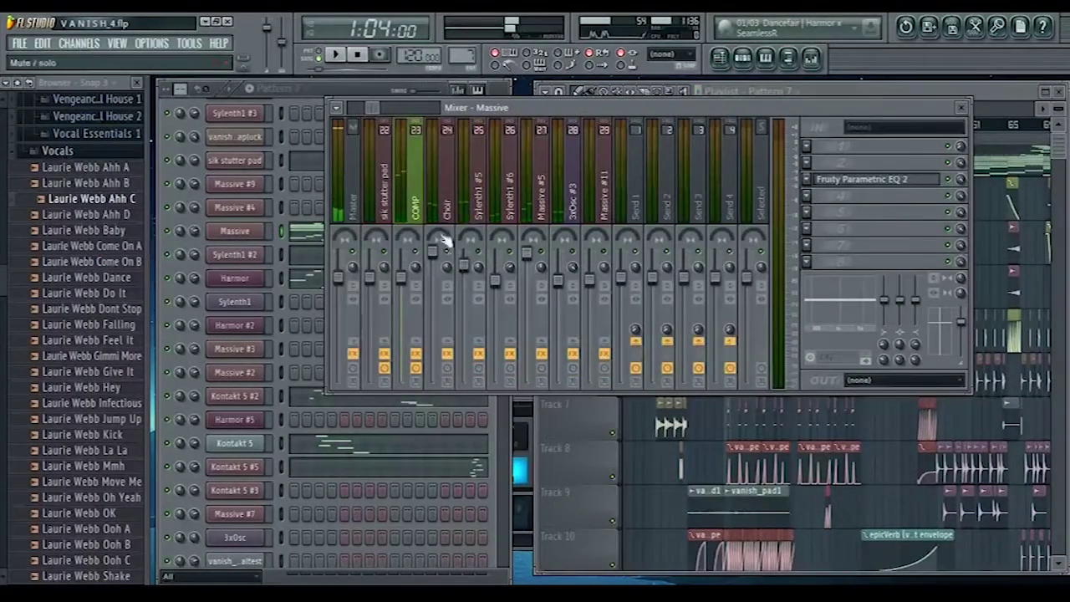
{"action": "left_click", "coordinate": [446, 238]}
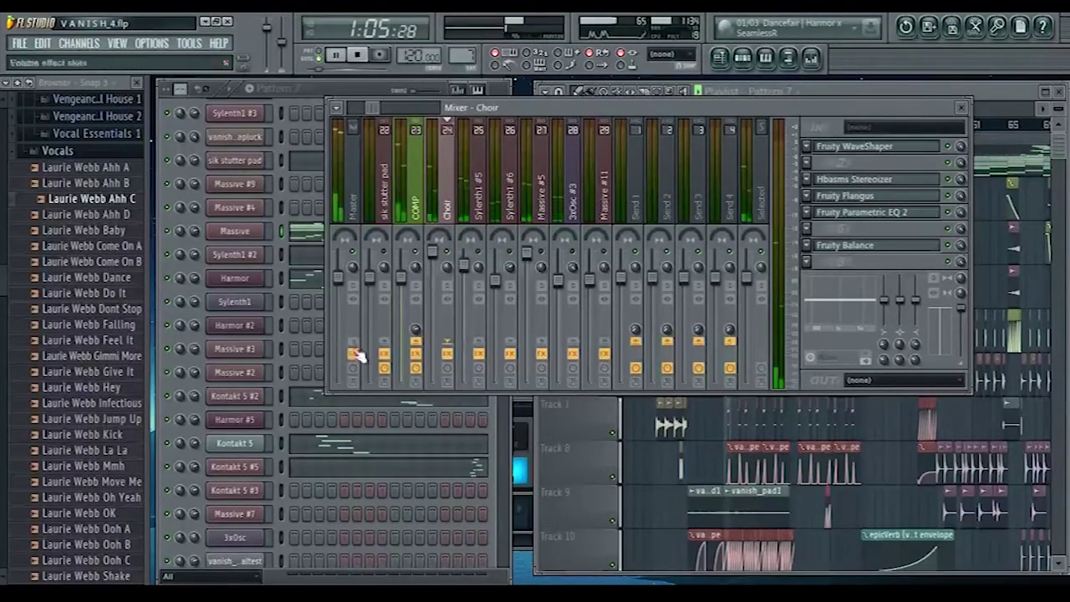
{"action": "key", "text": "F9"}
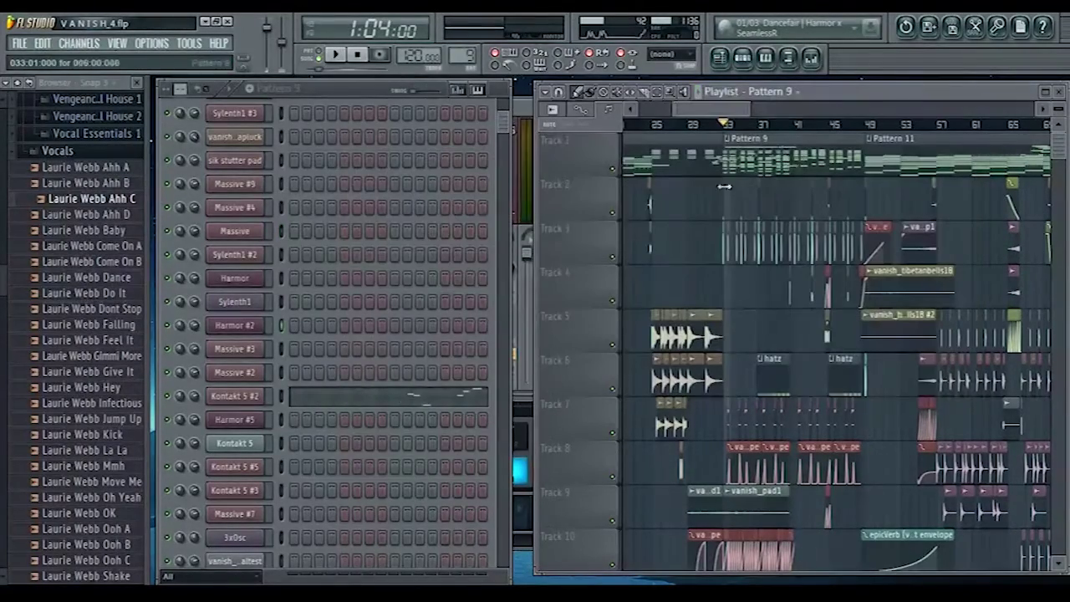
Inspect the Choir channel's Massive patch with its routing page, and the track's Fruity Parametric EQ 2 curve
{"action": "scroll", "coordinate": [385, 334], "scroll_direction": "down", "scroll_amount": 6}
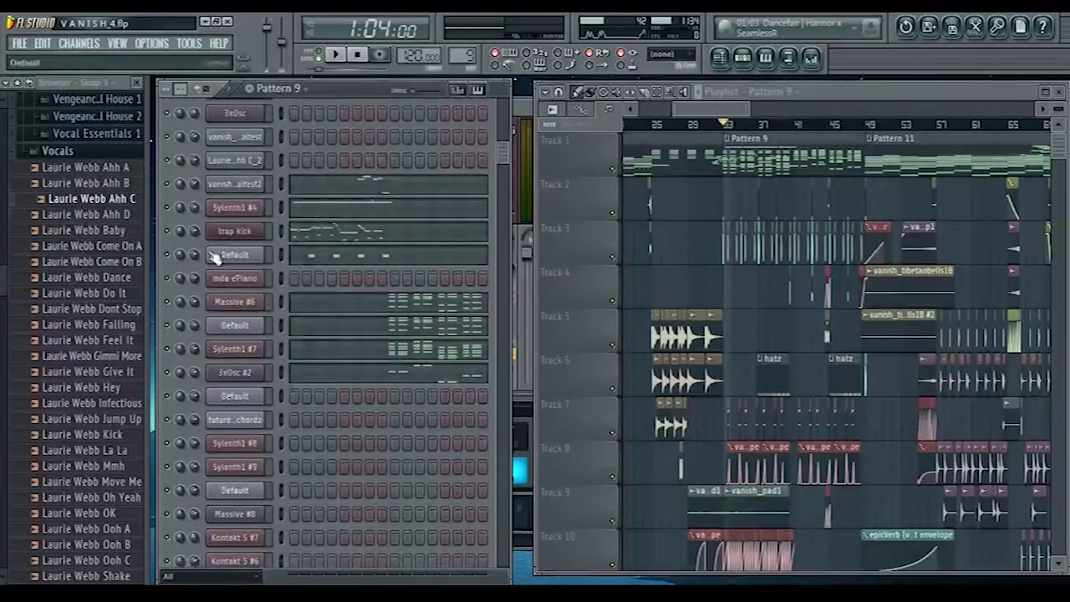
{"action": "left_click", "coordinate": [215, 255]}
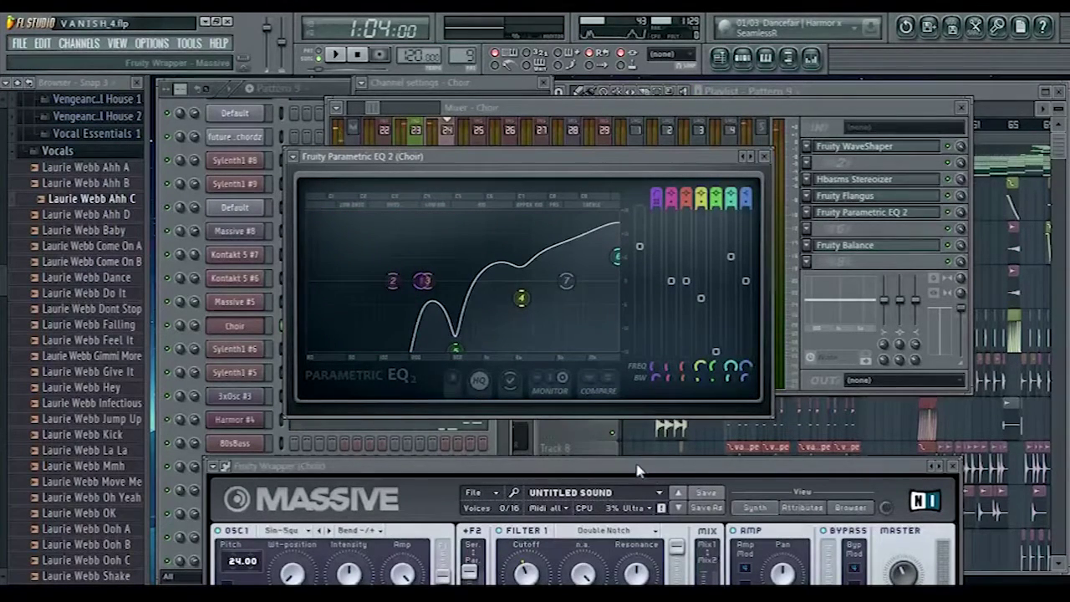
{"action": "left_click_drag", "start_coordinate": [637, 471], "coordinate": [585, 26]}
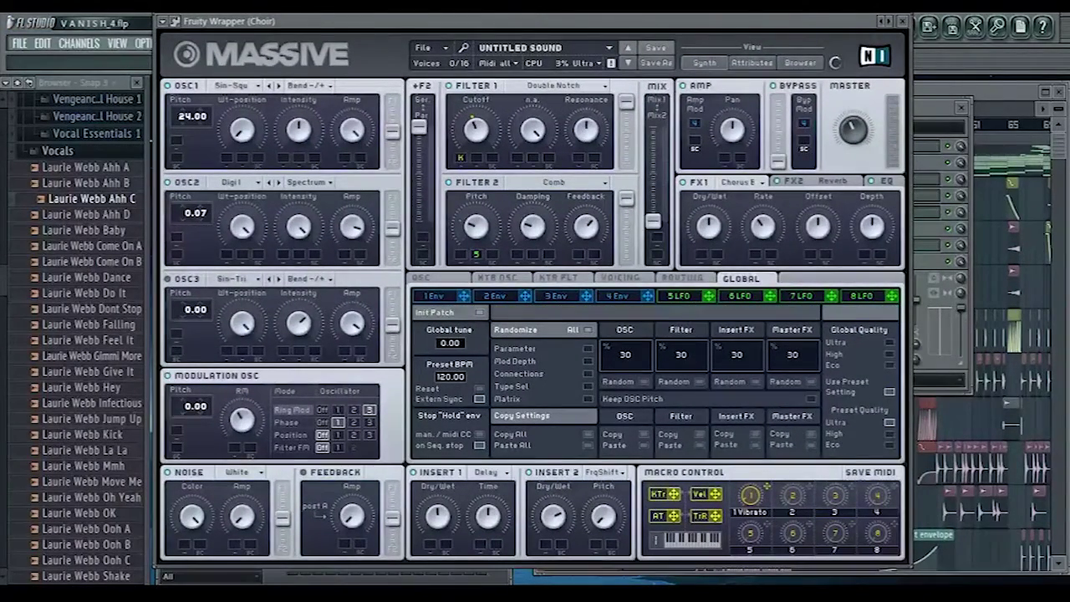
{"action": "left_click", "coordinate": [682, 277]}
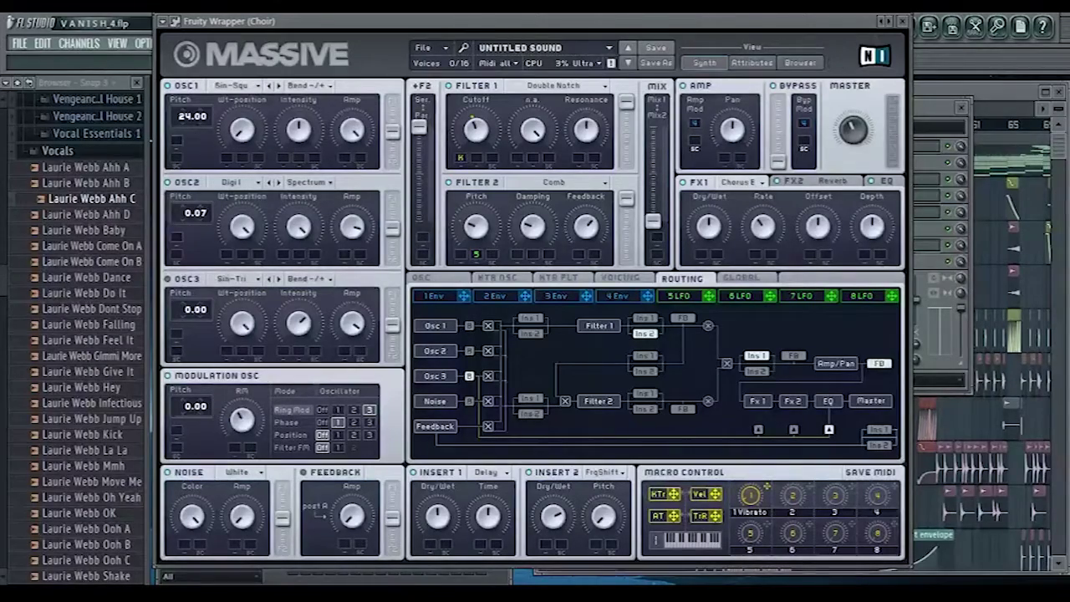
{"action": "left_click_drag", "start_coordinate": [251, 21], "coordinate": [286, 12]}
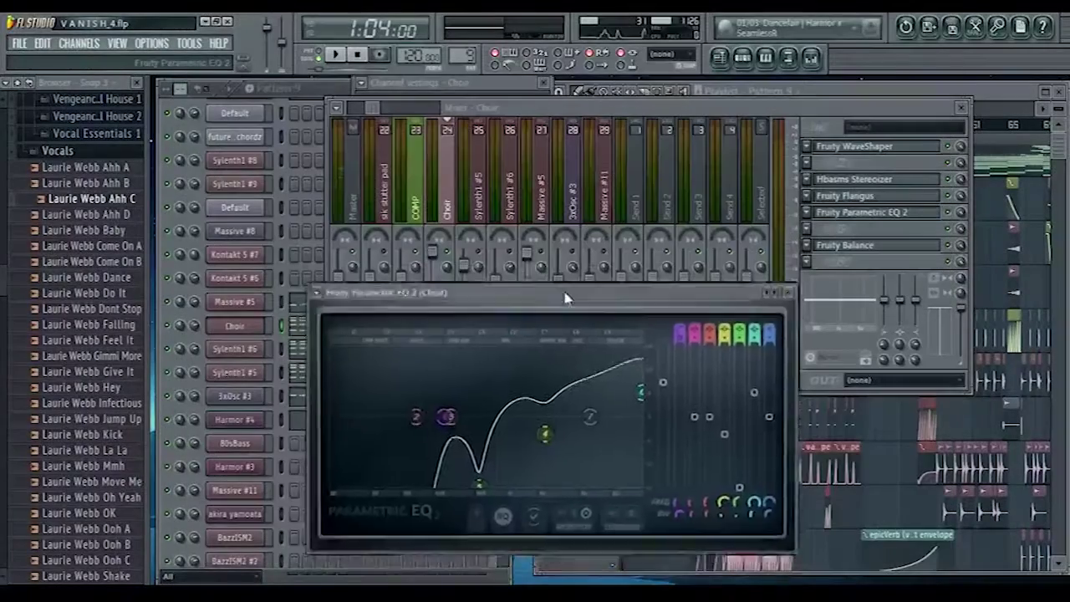
{"action": "left_click_drag", "start_coordinate": [566, 299], "coordinate": [568, 337]}
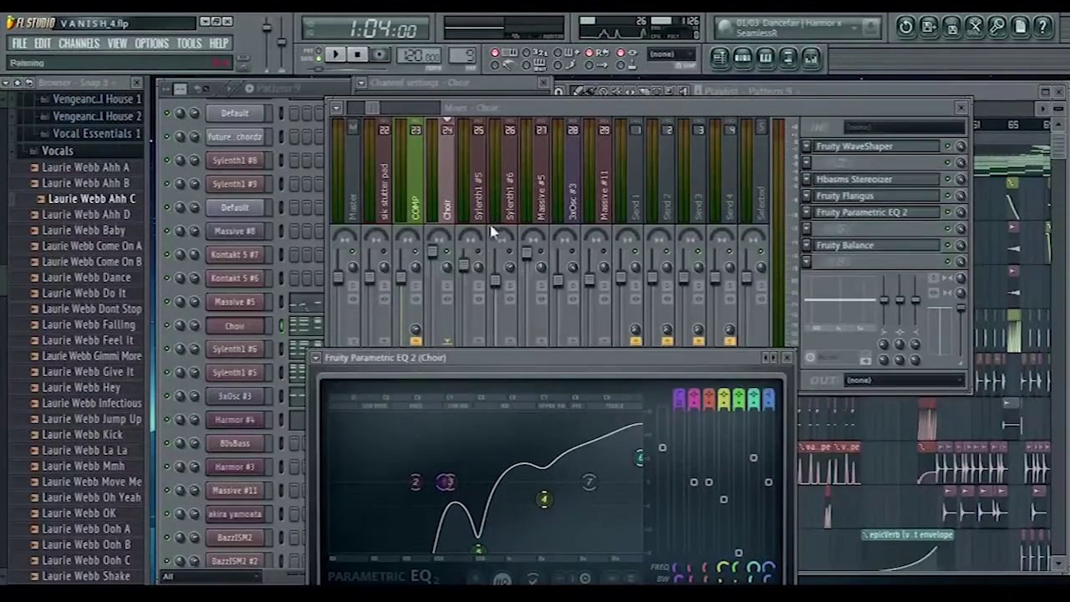
Select the Massive #5 mixer track, open its Massive patch and play the section from bar 33
{"action": "left_click", "coordinate": [504, 200]}
{"action": "left_click", "coordinate": [538, 219]}
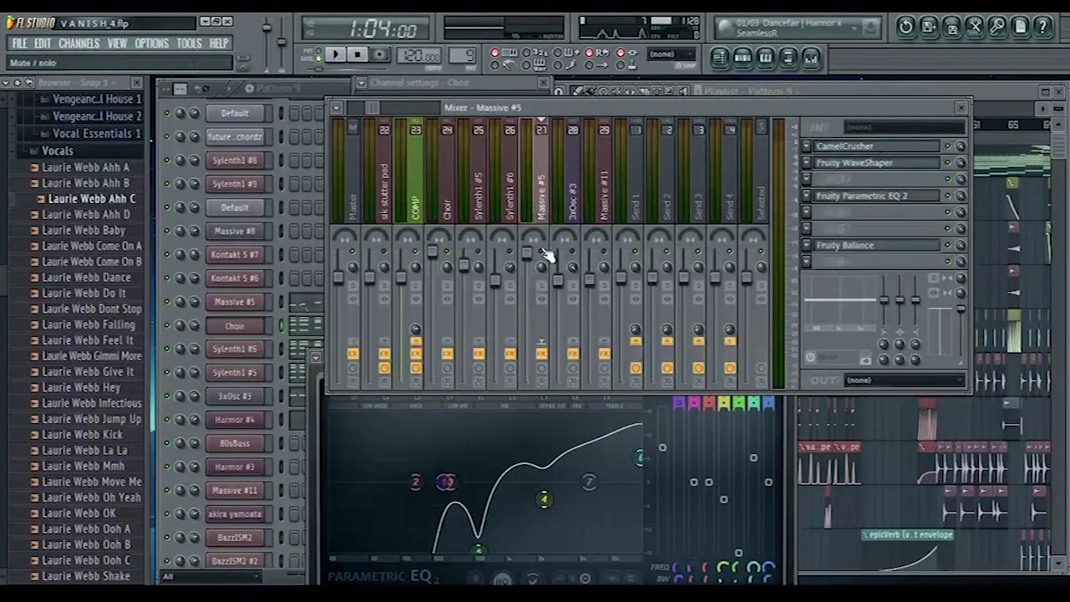
{"action": "left_click_drag", "start_coordinate": [610, 107], "coordinate": [637, 220]}
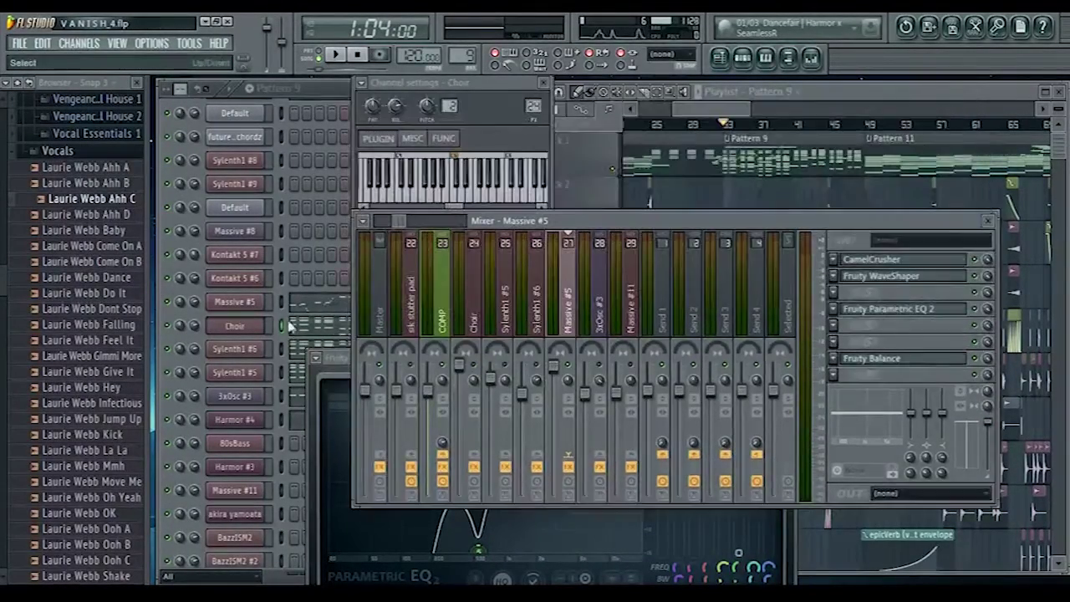
{"action": "left_click", "coordinate": [258, 303]}
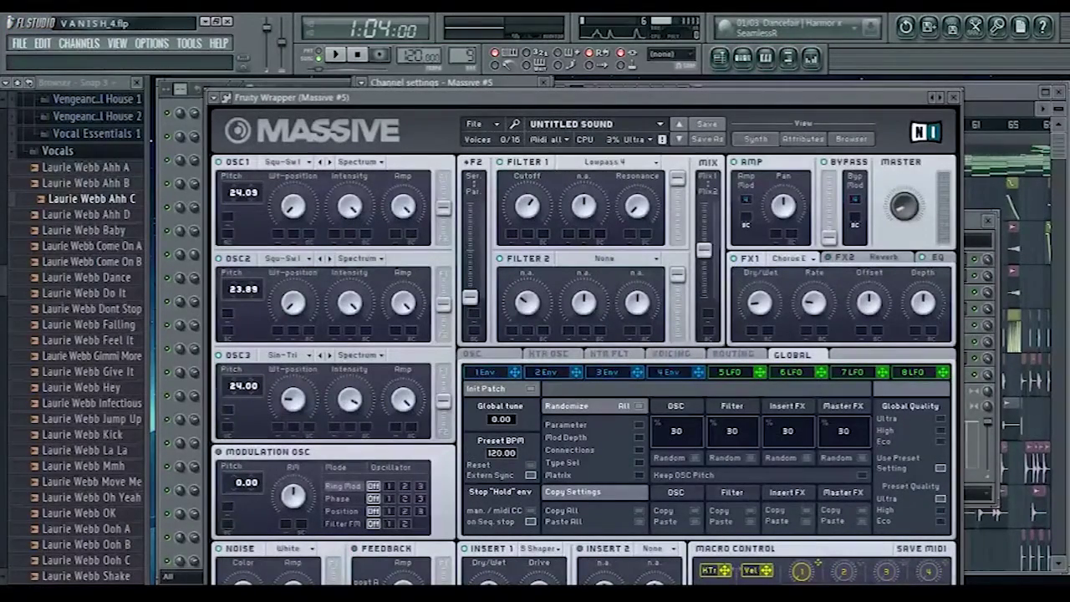
{"action": "key", "text": "space"}
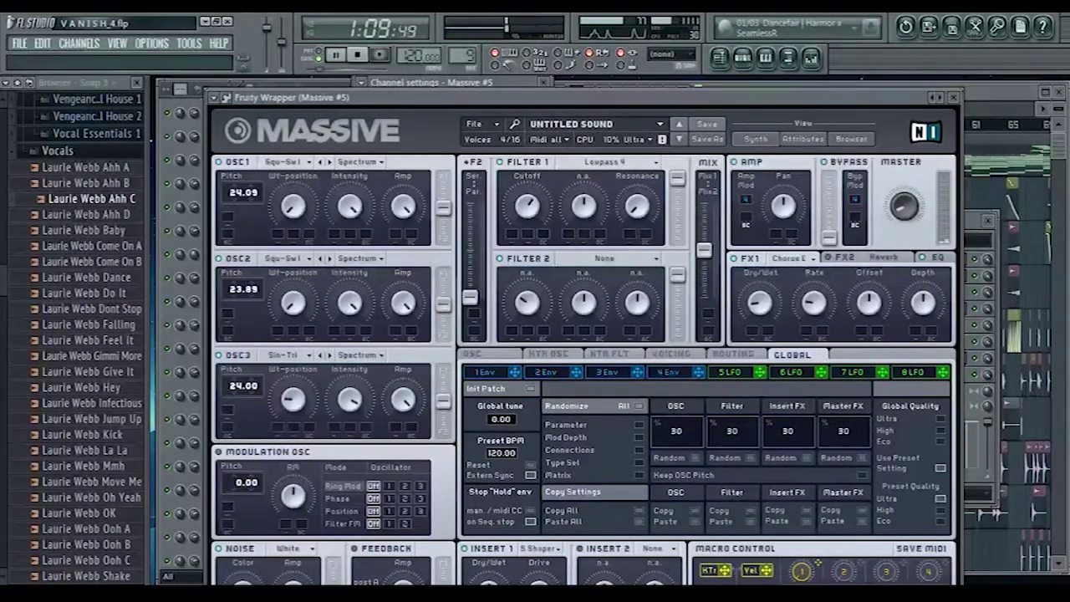
{"action": "key", "text": "space"}
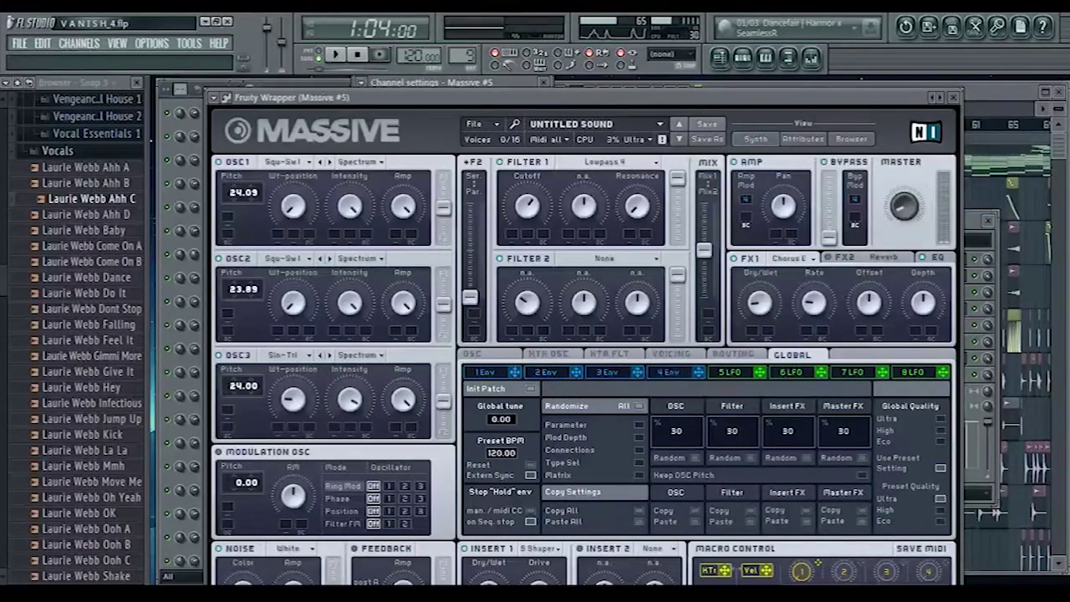
{"action": "key", "text": "Escape"}
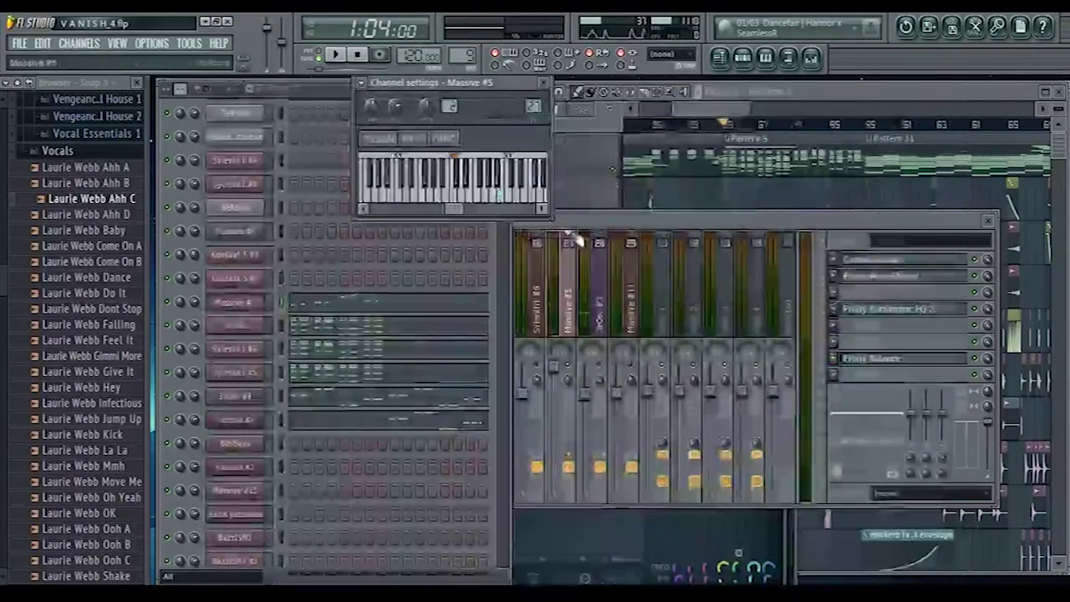
Replay the section from bar 33 while watching the Massive #5 track in the mixer
{"action": "left_click", "coordinate": [573, 264]}
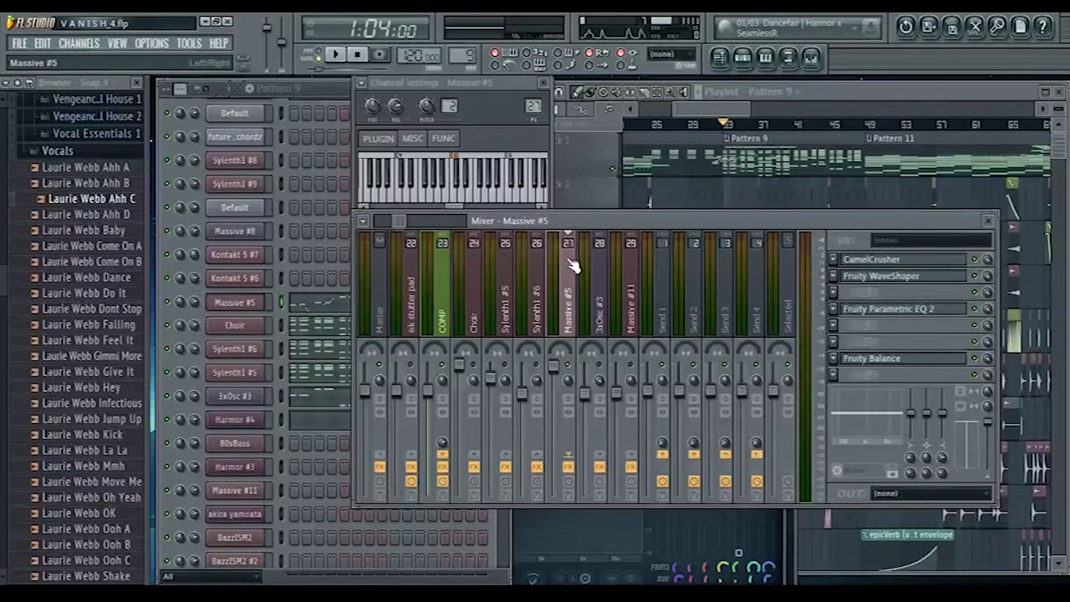
{"action": "key", "text": "space"}
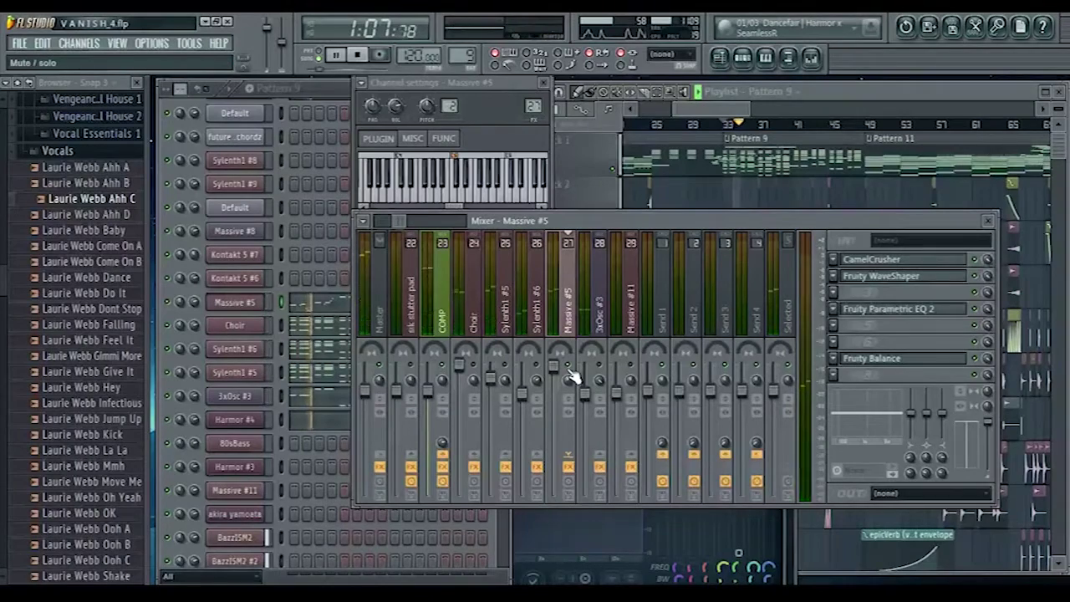
{"action": "key", "text": "space"}
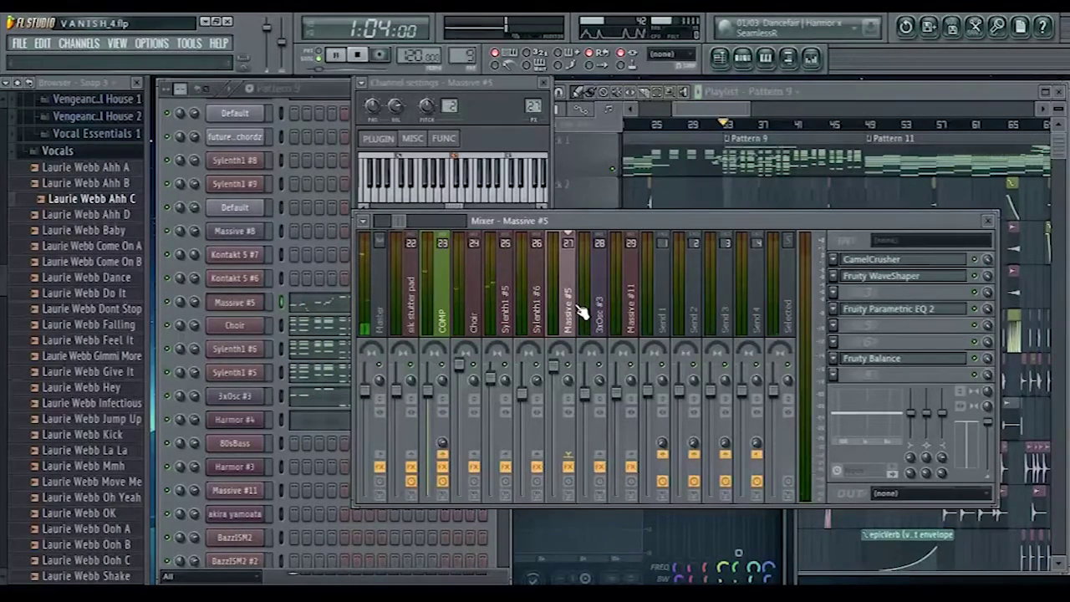
{"action": "key", "text": "space"}
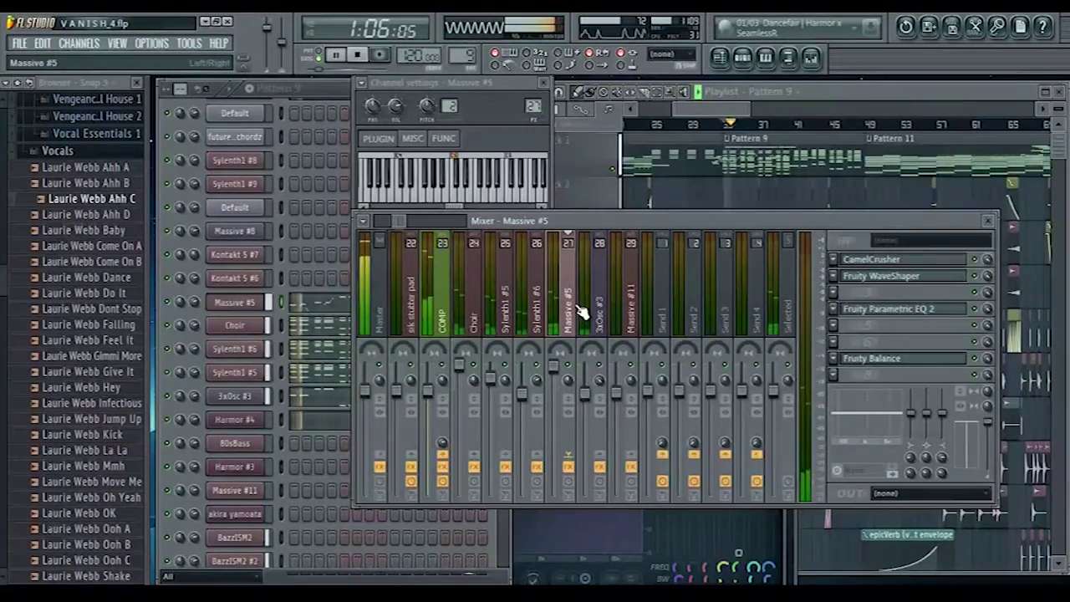
{"action": "key", "text": "space"}
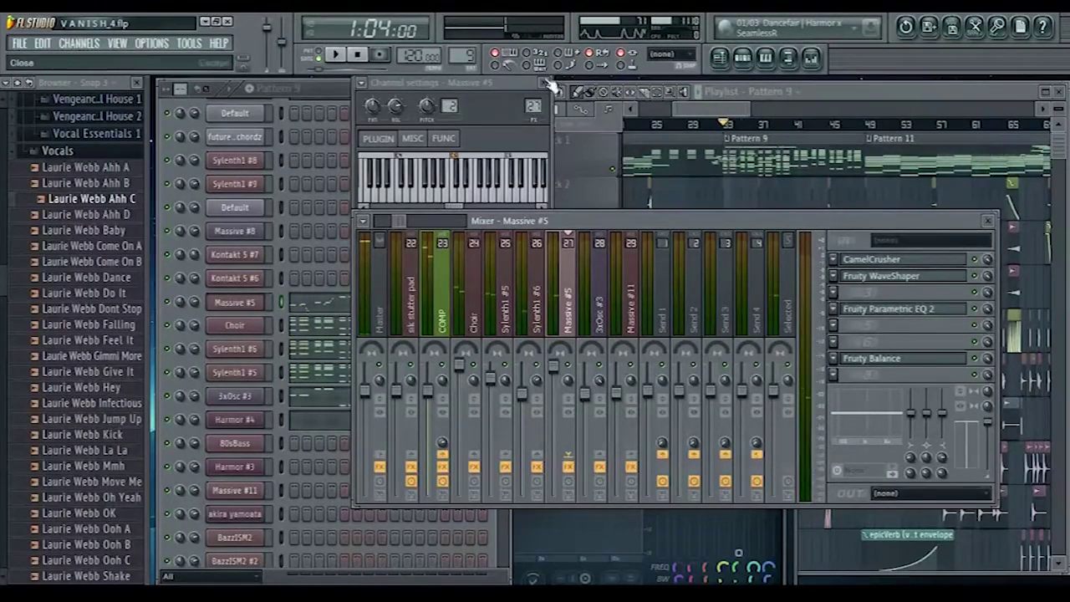
Close the Massive #5 channel settings and look through the song arrangement in the playlist
{"action": "left_click", "coordinate": [544, 82]}
{"action": "left_click_drag", "start_coordinate": [717, 115], "coordinate": [762, 122]}
{"action": "scroll", "coordinate": [762, 122], "scroll_direction": "left", "scroll_amount": 8}
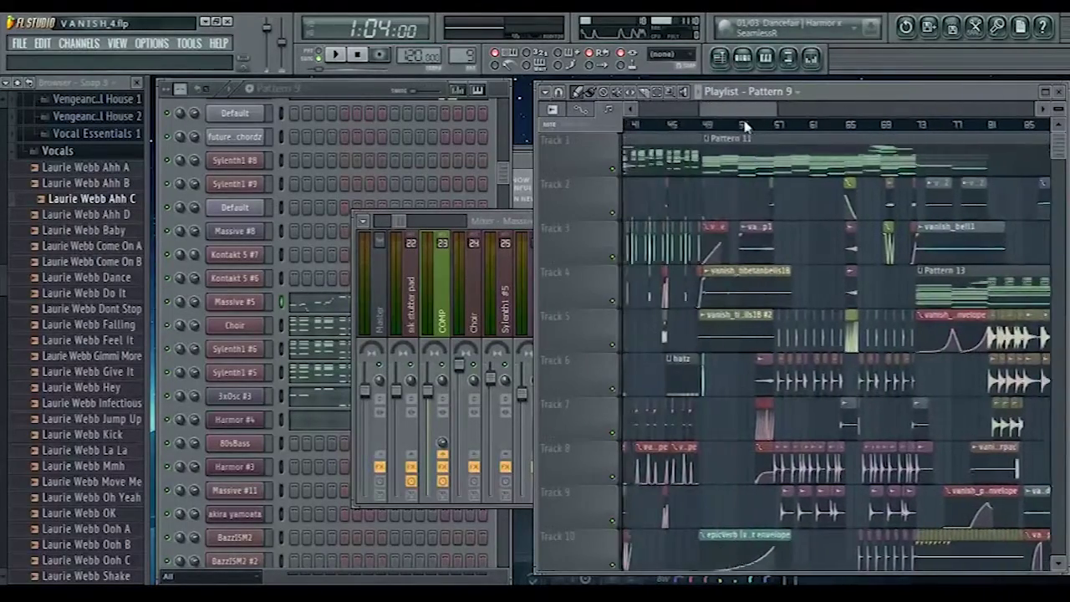
{"action": "scroll", "coordinate": [782, 121], "scroll_direction": "right", "scroll_amount": 12}
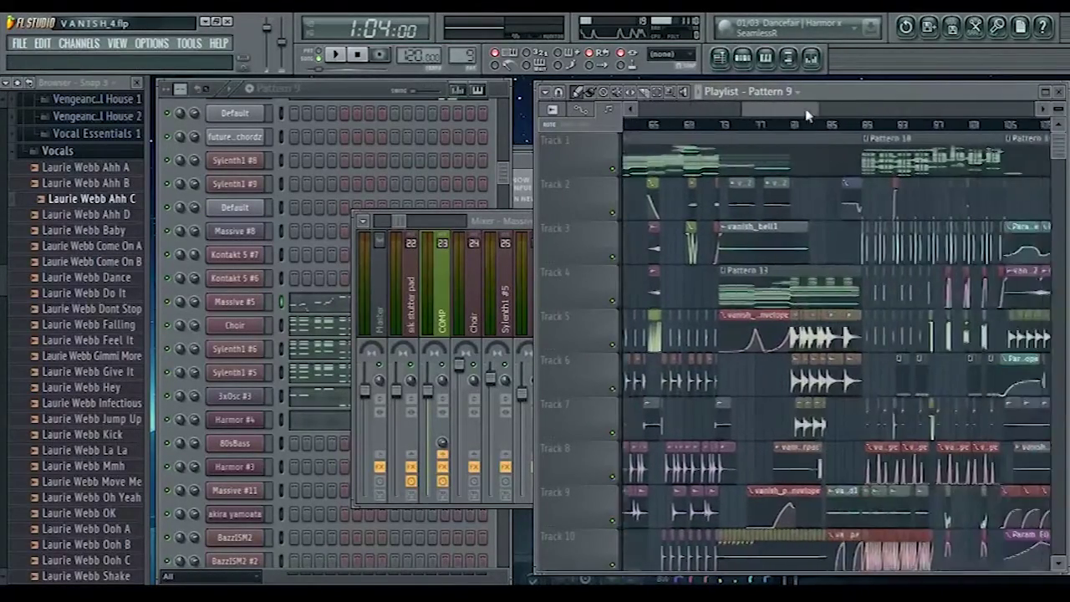
{"action": "left_click_drag", "start_coordinate": [782, 121], "coordinate": [720, 117]}
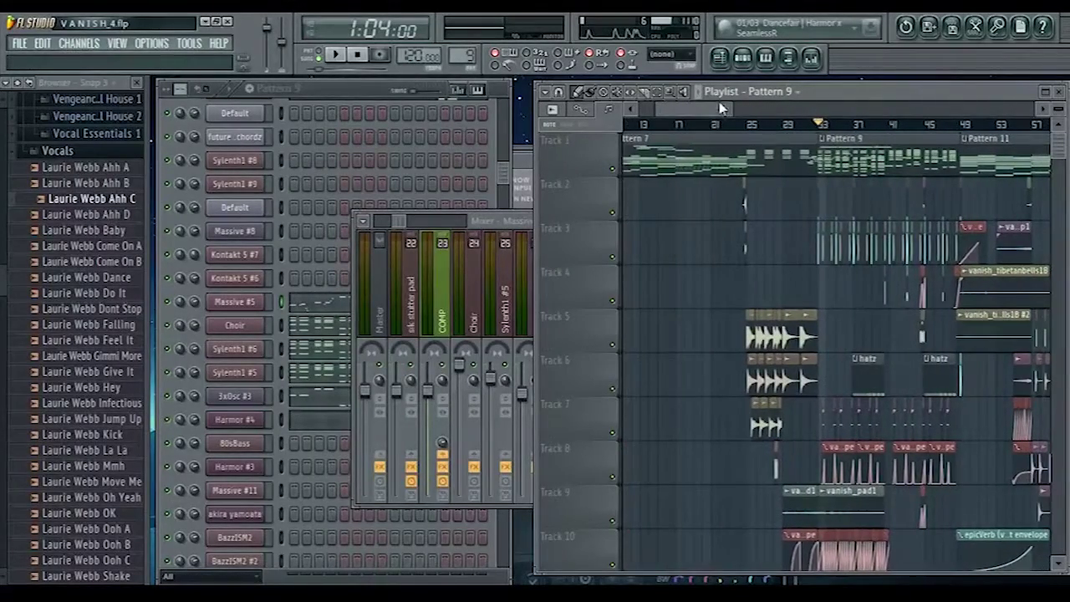
{"action": "left_click", "coordinate": [722, 109]}
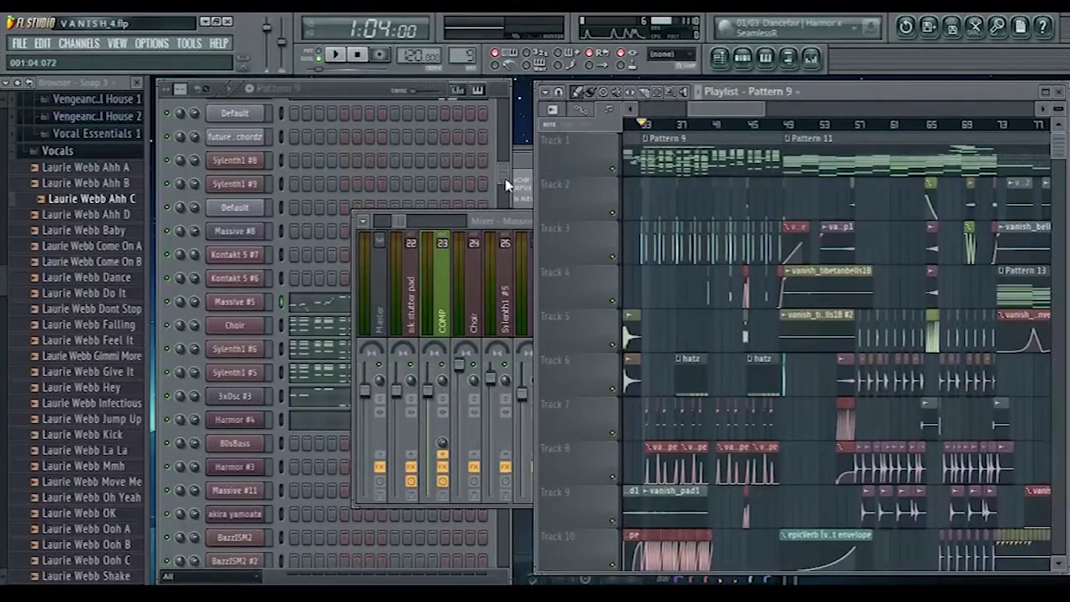